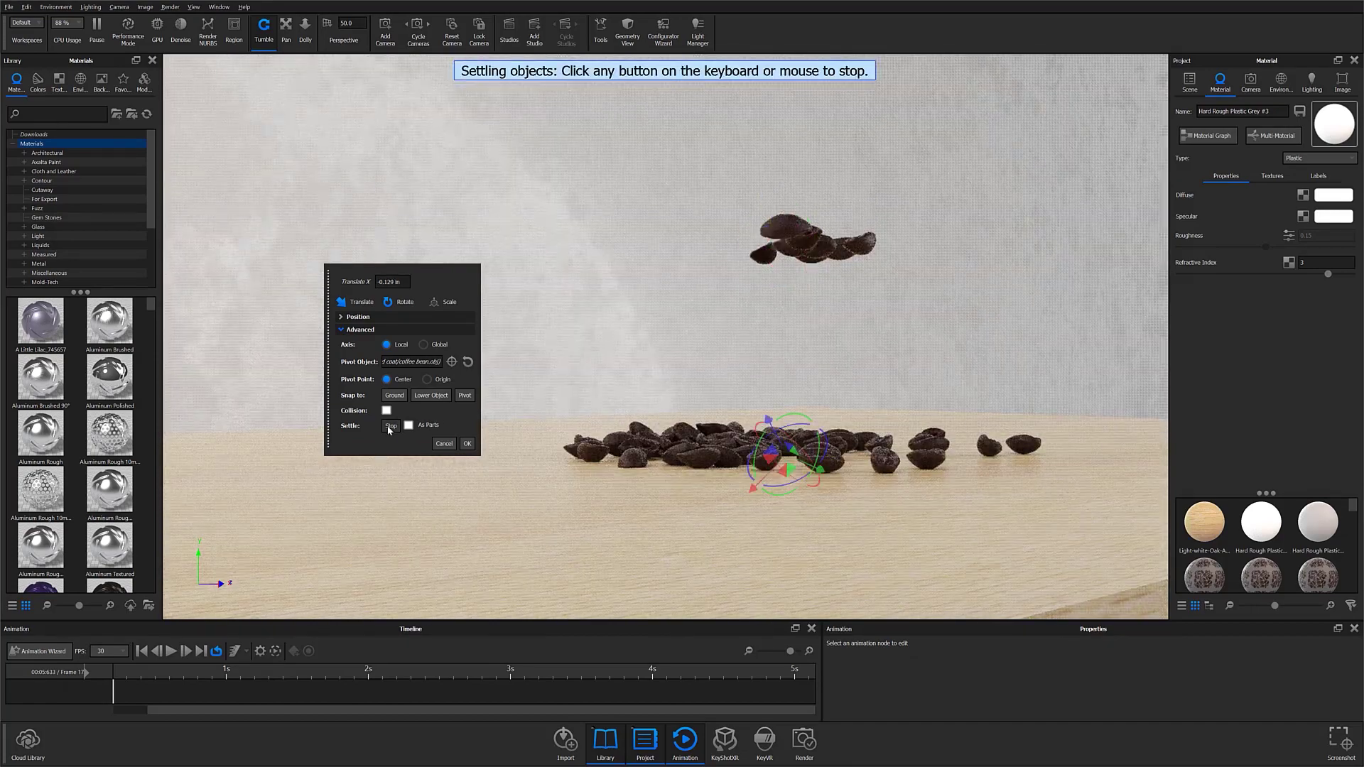
- Stop the coffee beans from settling on the table
{"action": "left_click", "coordinate": [390, 426]}
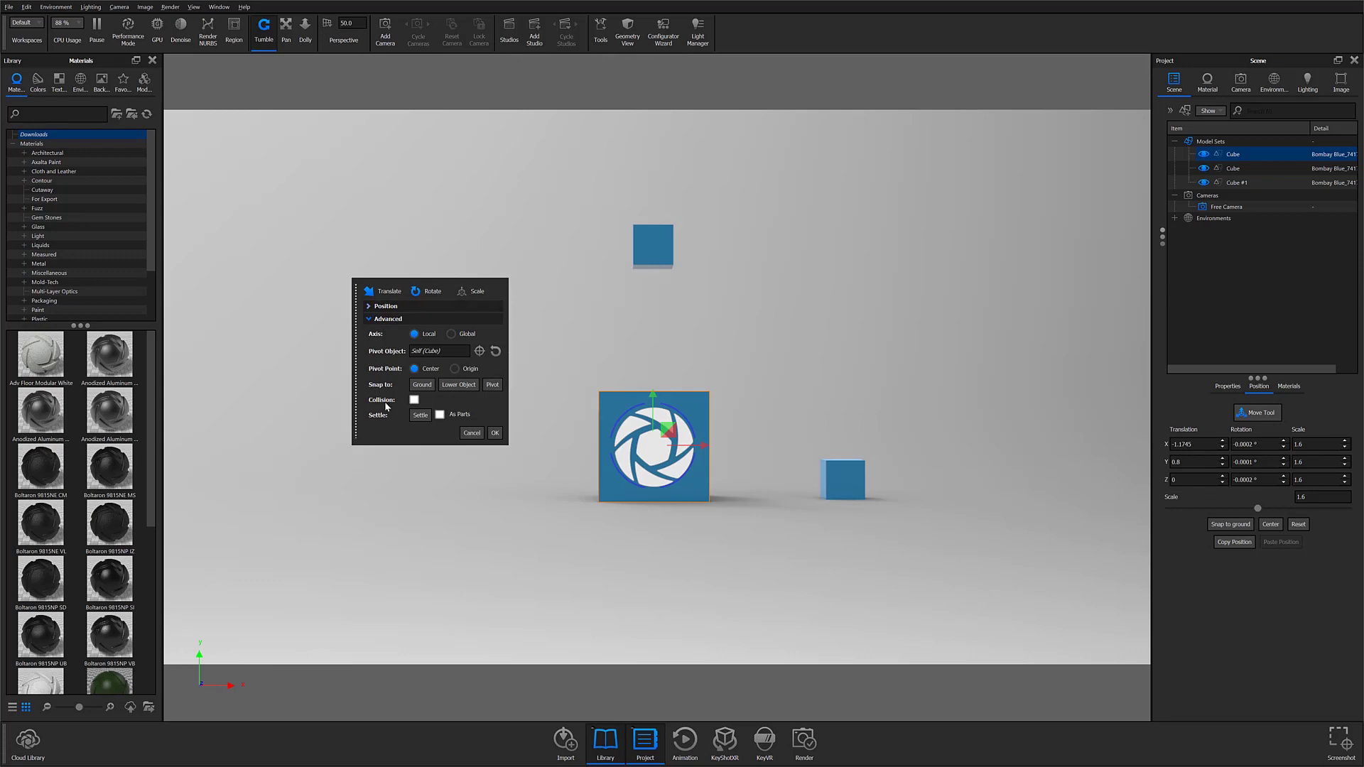
{"action": "left_click", "coordinate": [387, 405]}
{"action": "left_click", "coordinate": [492, 433]}
{"action": "right_click", "coordinate": [676, 443]}
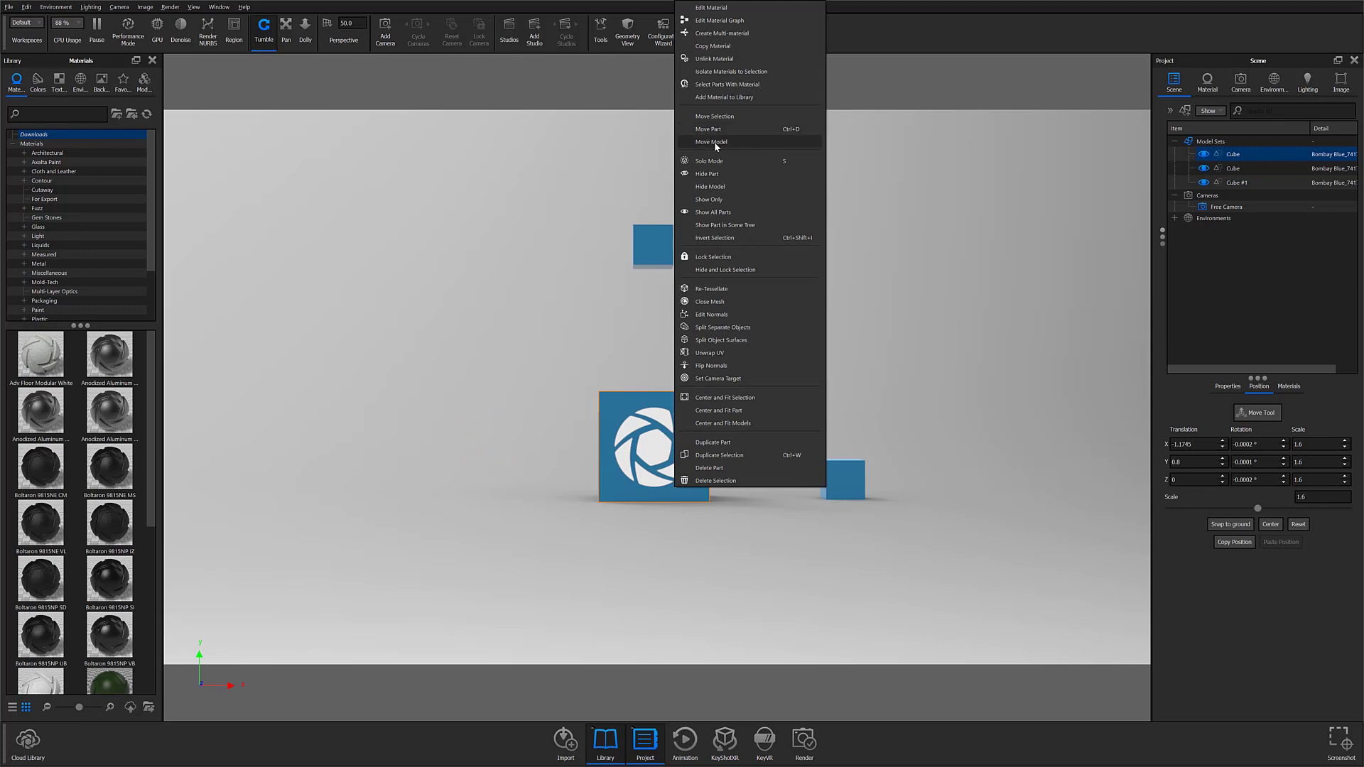
{"action": "left_click", "coordinate": [1226, 154]}
{"action": "right_click", "coordinate": [1227, 153]}
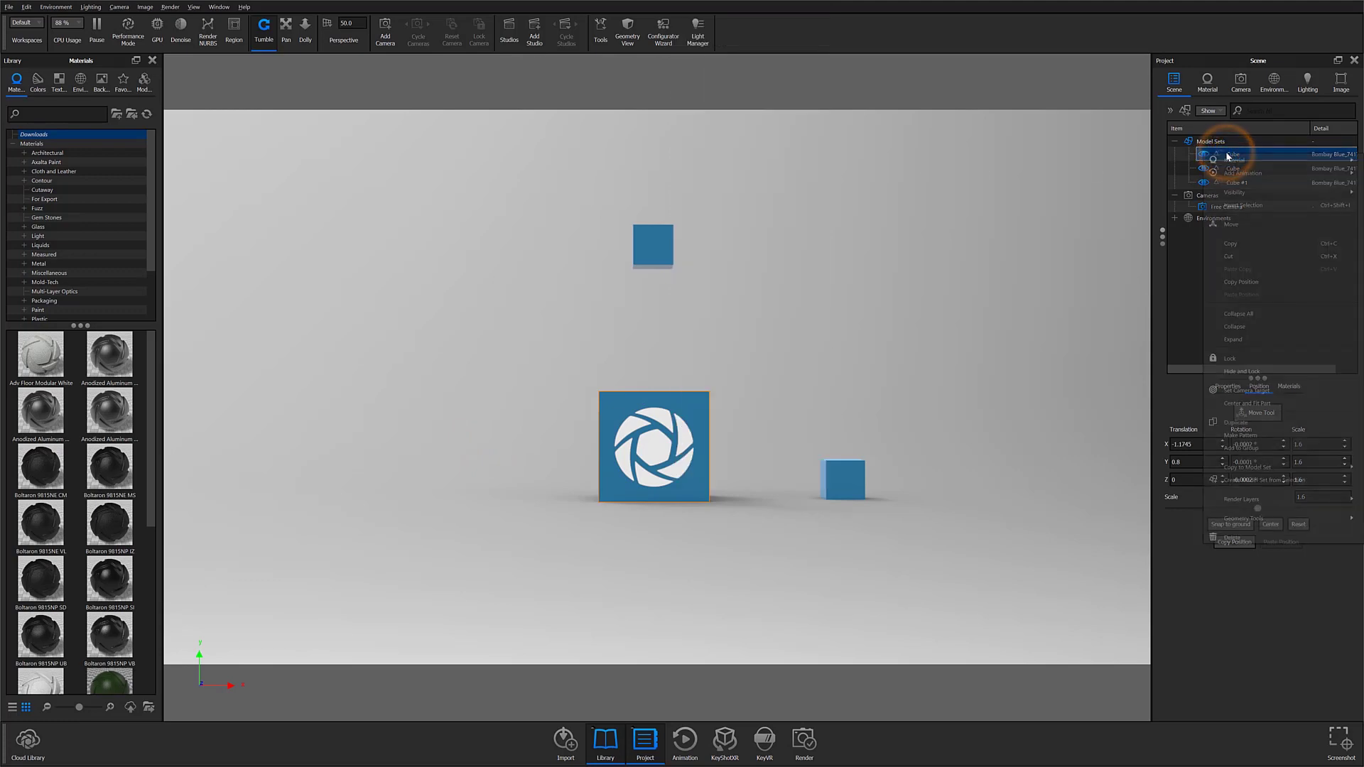
{"action": "left_click", "coordinate": [1224, 225]}
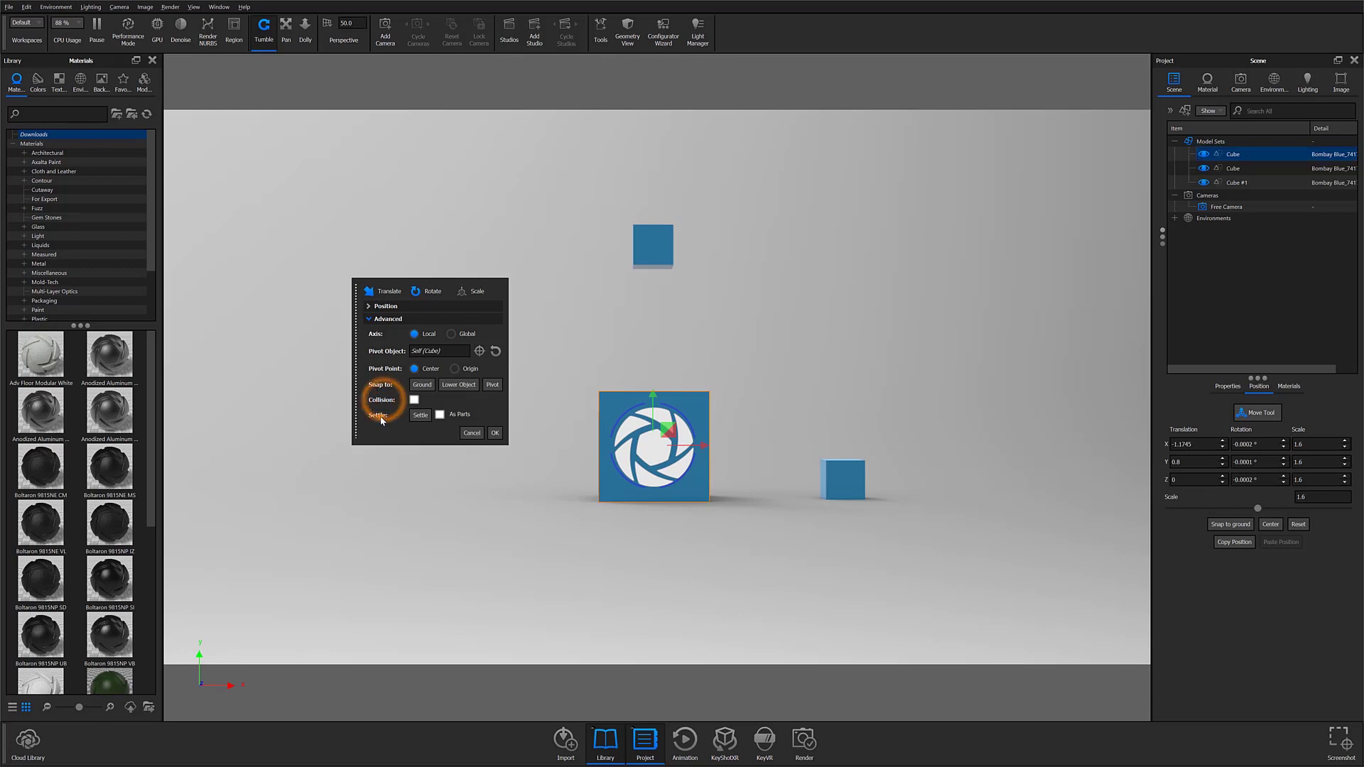
- Move the logo cube through the floor without collision, then raise it with Collision until blocked
{"action": "left_click", "coordinate": [415, 400]}
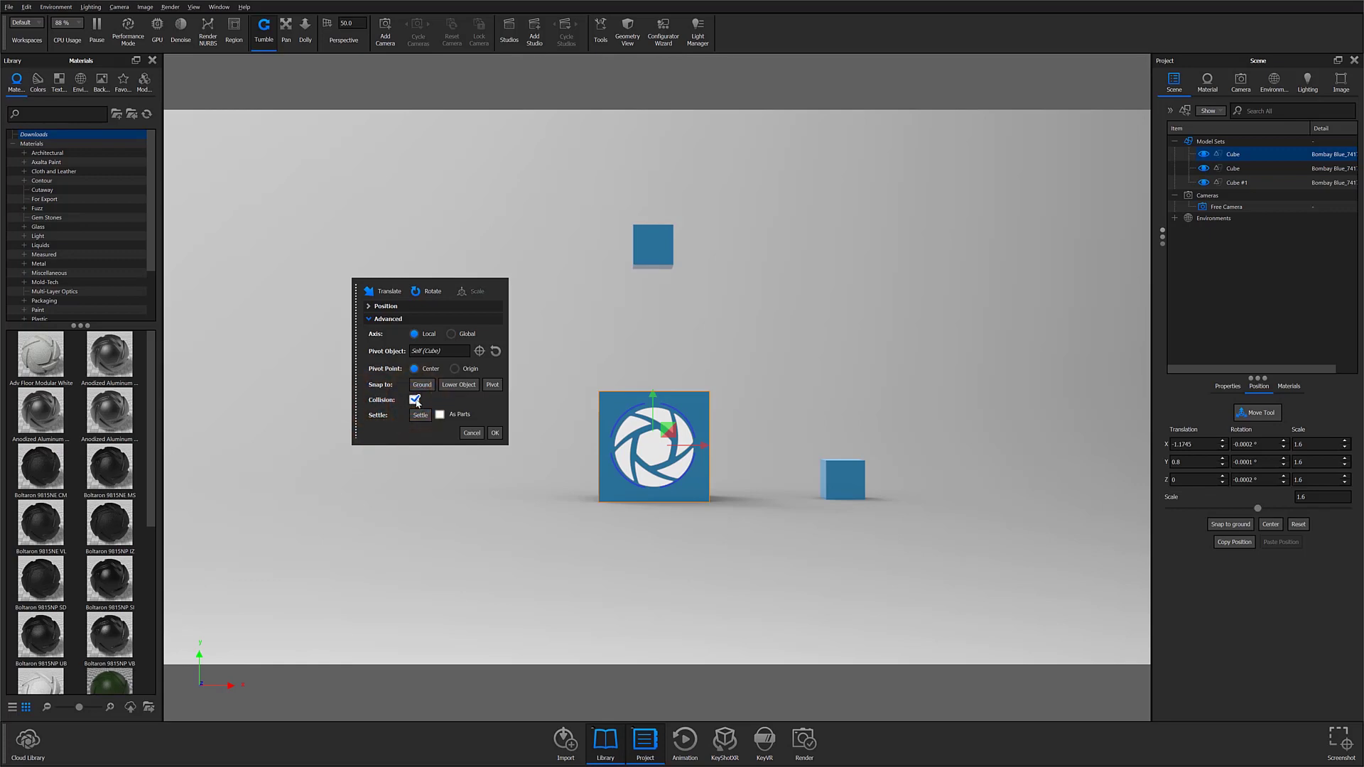
{"action": "left_click", "coordinate": [414, 399]}
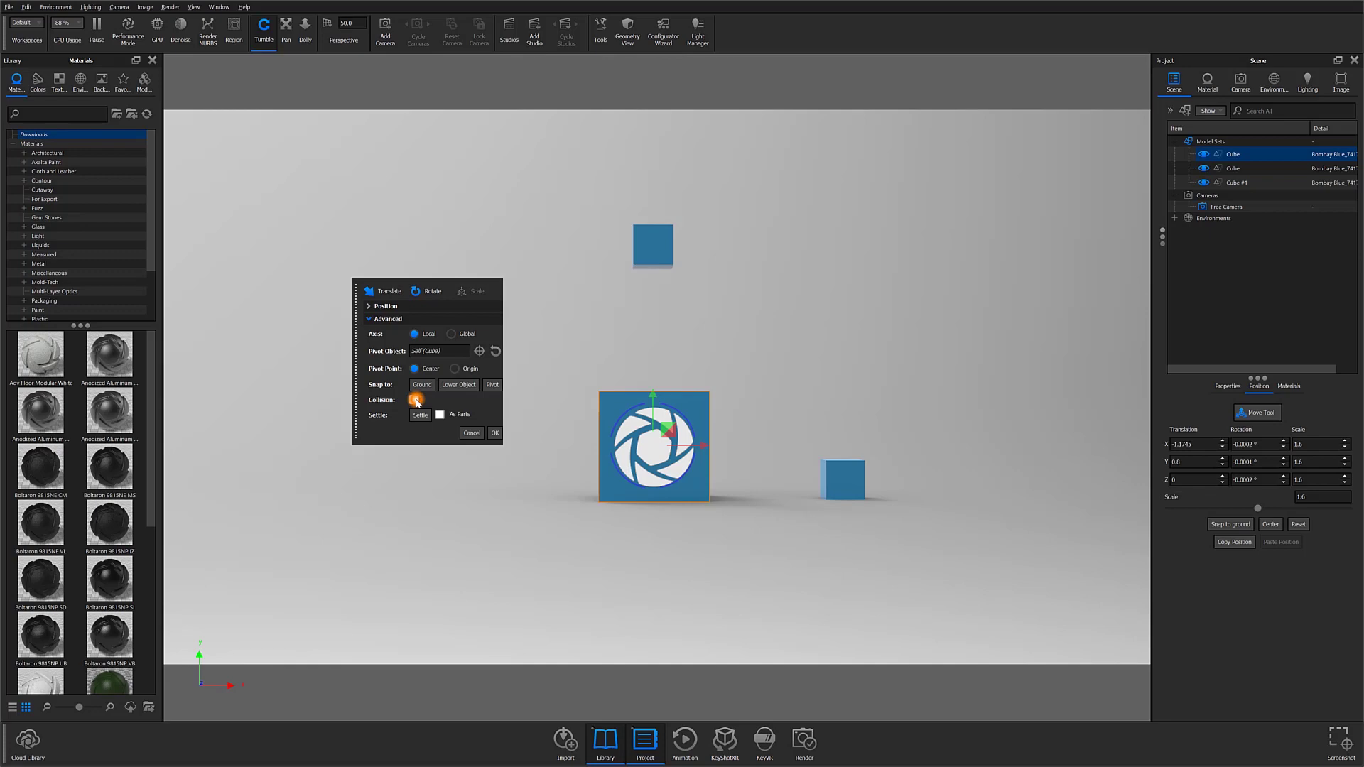
{"action": "left_click", "coordinate": [653, 394]}
{"action": "left_click_drag", "start_coordinate": [654, 395], "coordinate": [693, 490]}
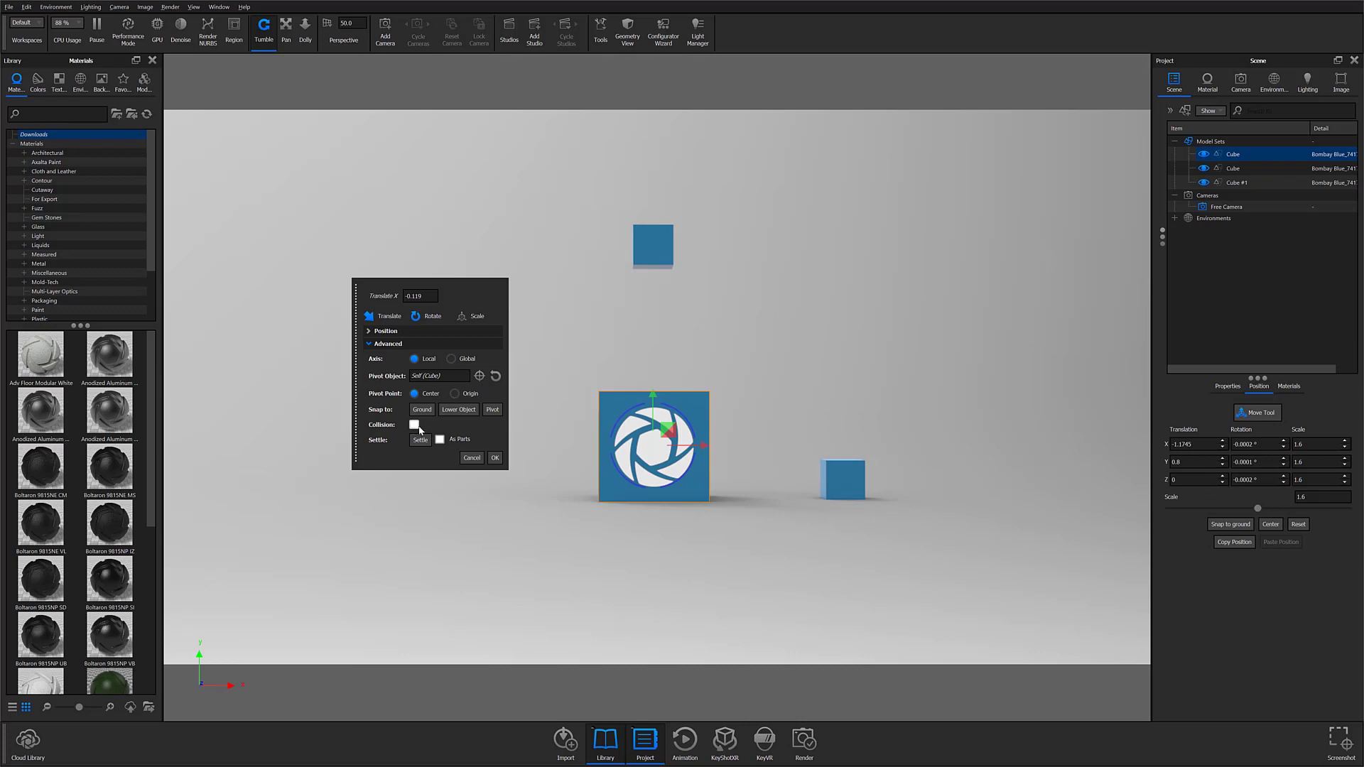
{"action": "left_click", "coordinate": [414, 424]}
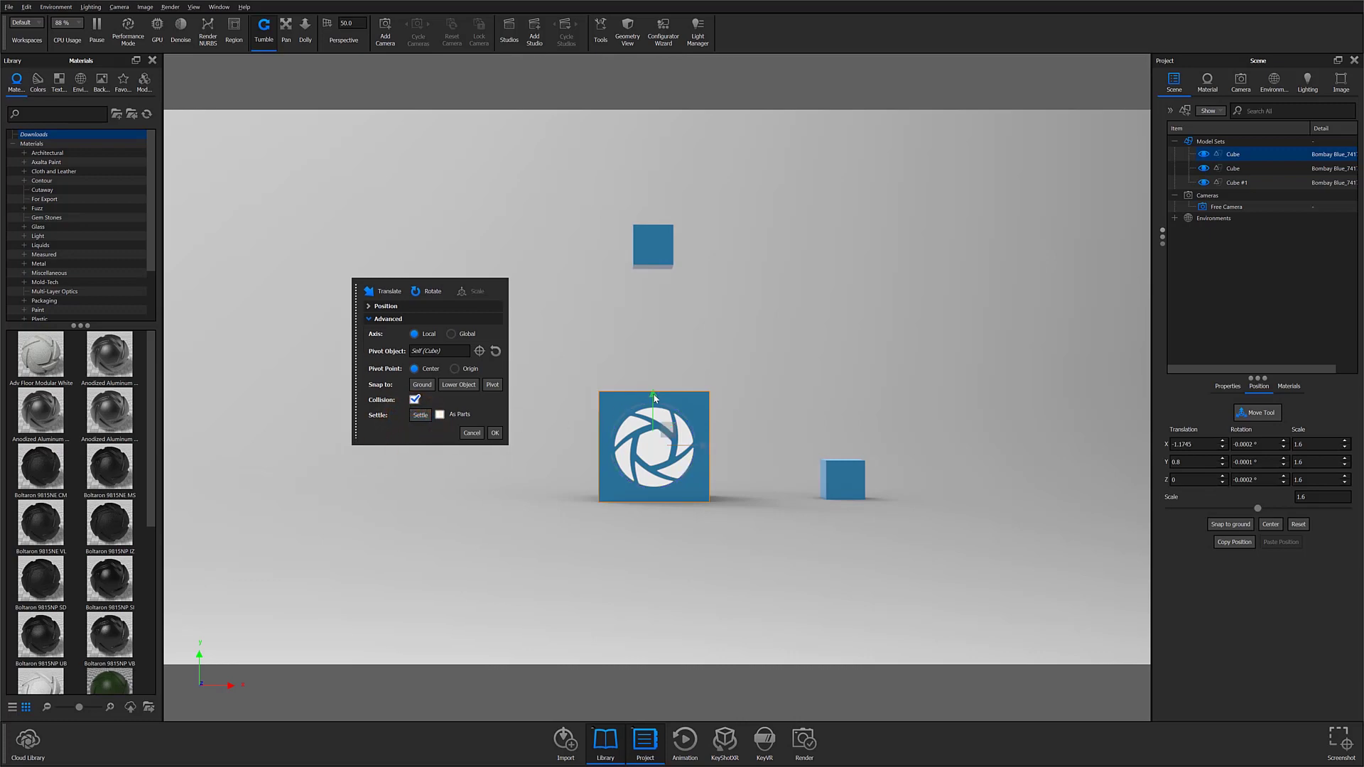
{"action": "left_click_drag", "start_coordinate": [654, 398], "coordinate": [681, 578]}
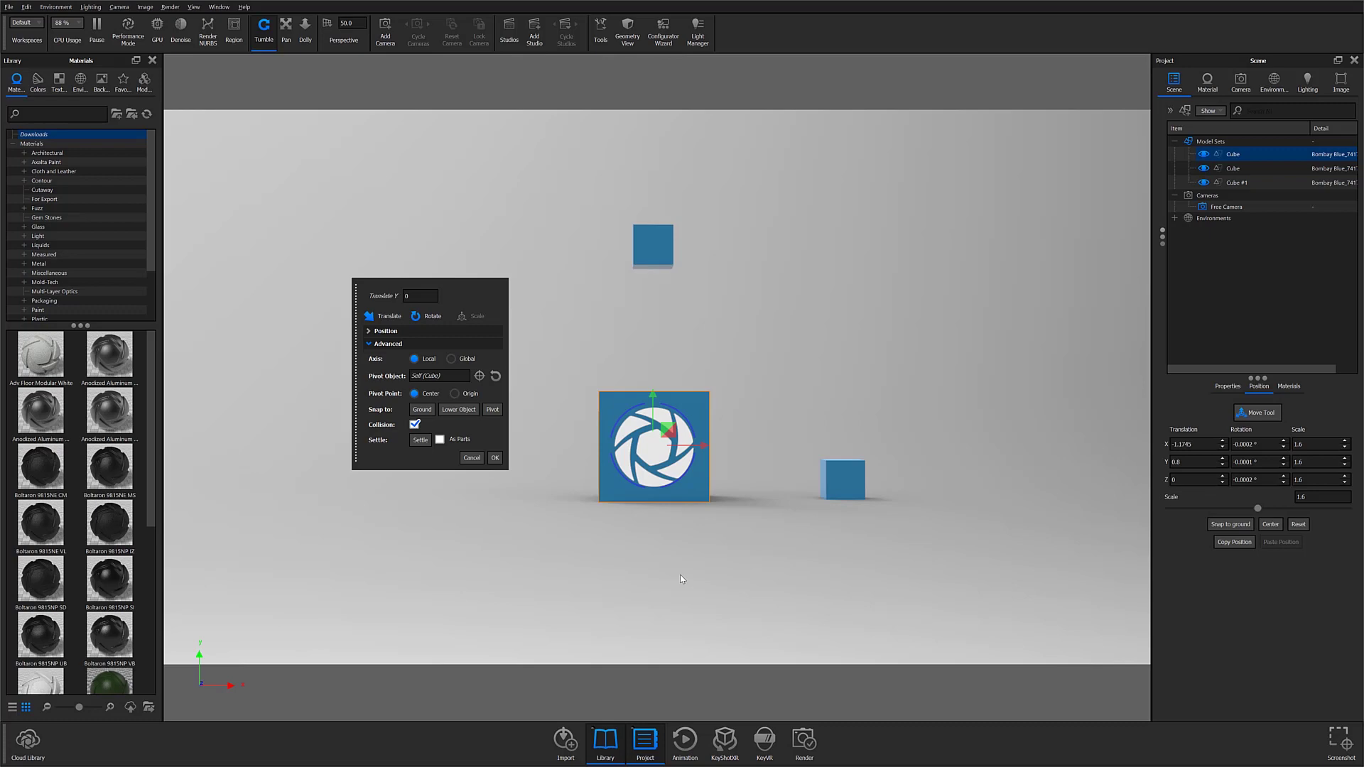
- Scale the logo cube up to 1.5855 with Collision turned off
{"action": "left_click", "coordinate": [463, 320]}
{"action": "mouse_move", "coordinate": [1256, 507]}
{"action": "left_mouse_down"}
{"action": "mouse_move", "coordinate": [1278, 504]}
{"action": "mouse_move", "coordinate": [1206, 500]}
{"action": "mouse_move", "coordinate": [1260, 500]}
{"action": "left_mouse_up"}
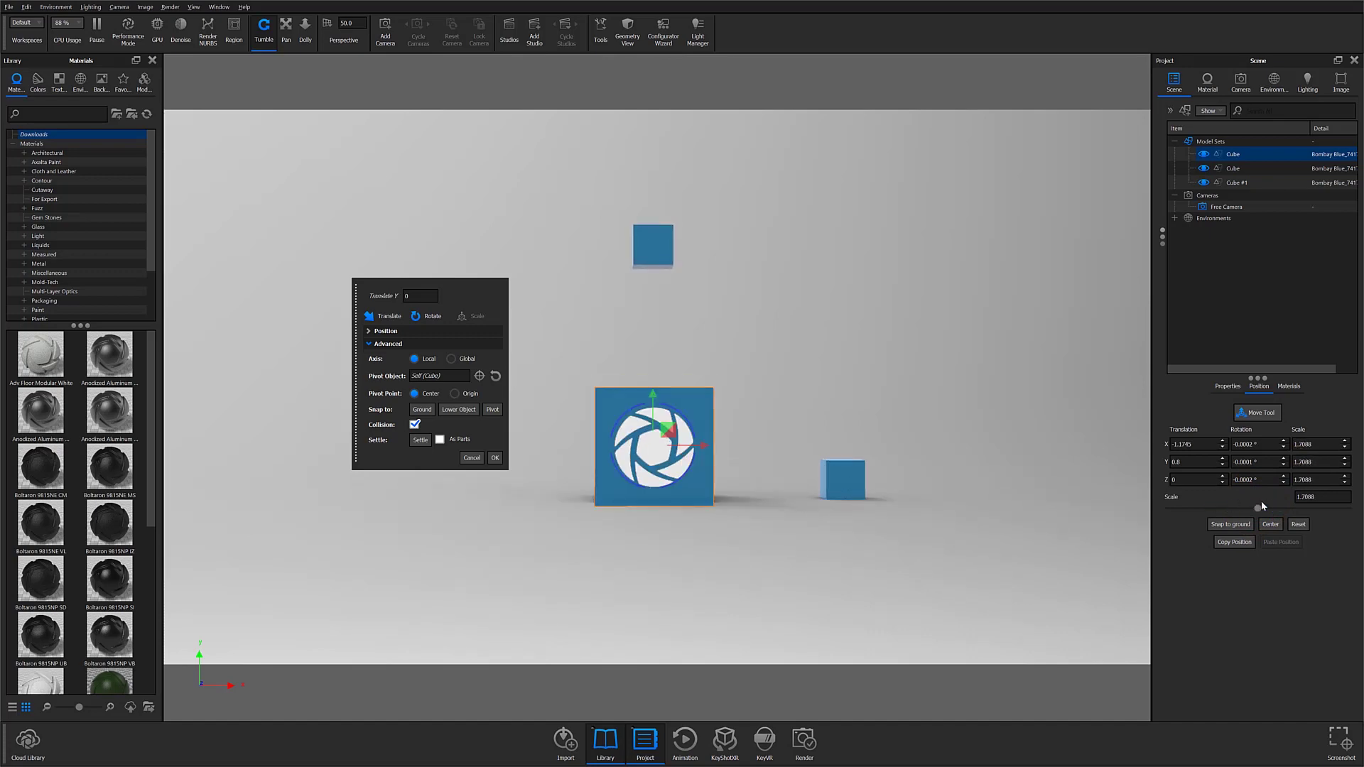
{"action": "left_click", "coordinate": [415, 424]}
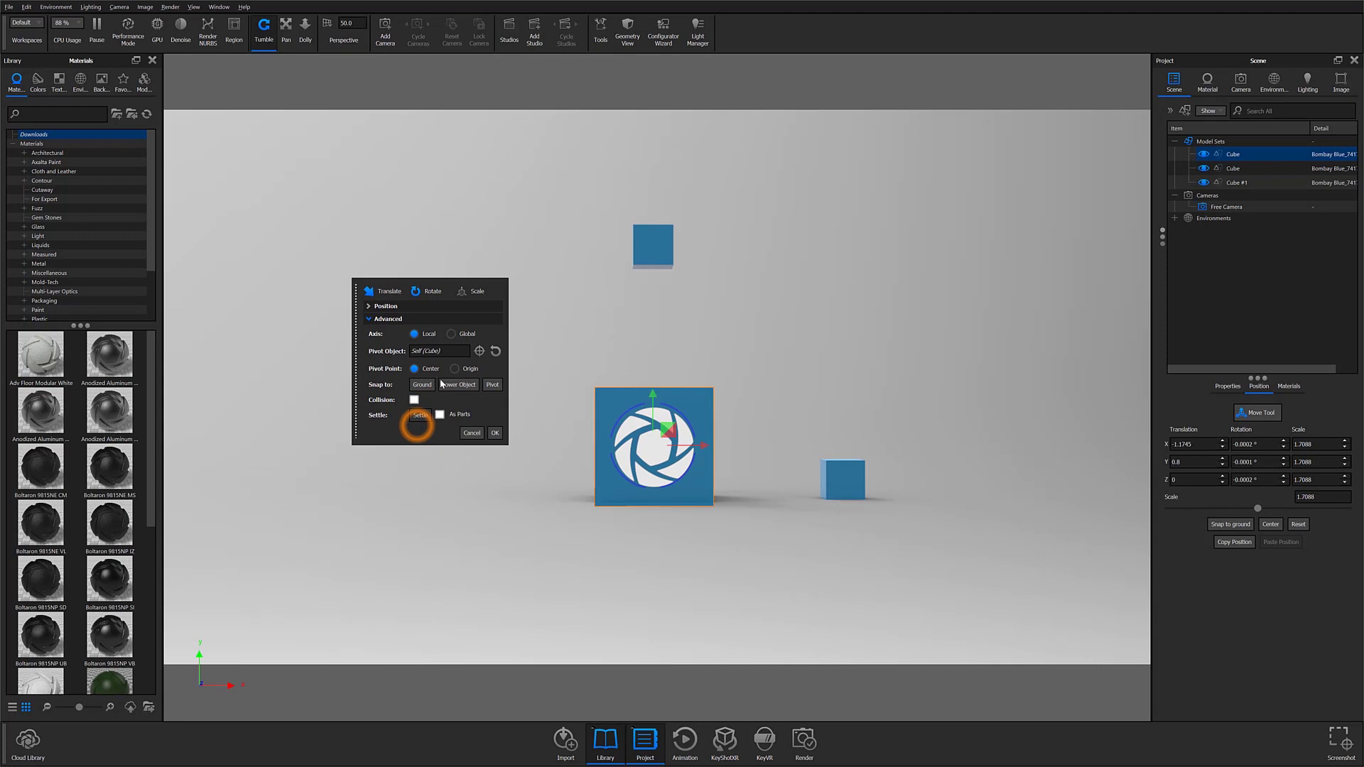
{"action": "left_click", "coordinate": [477, 293]}
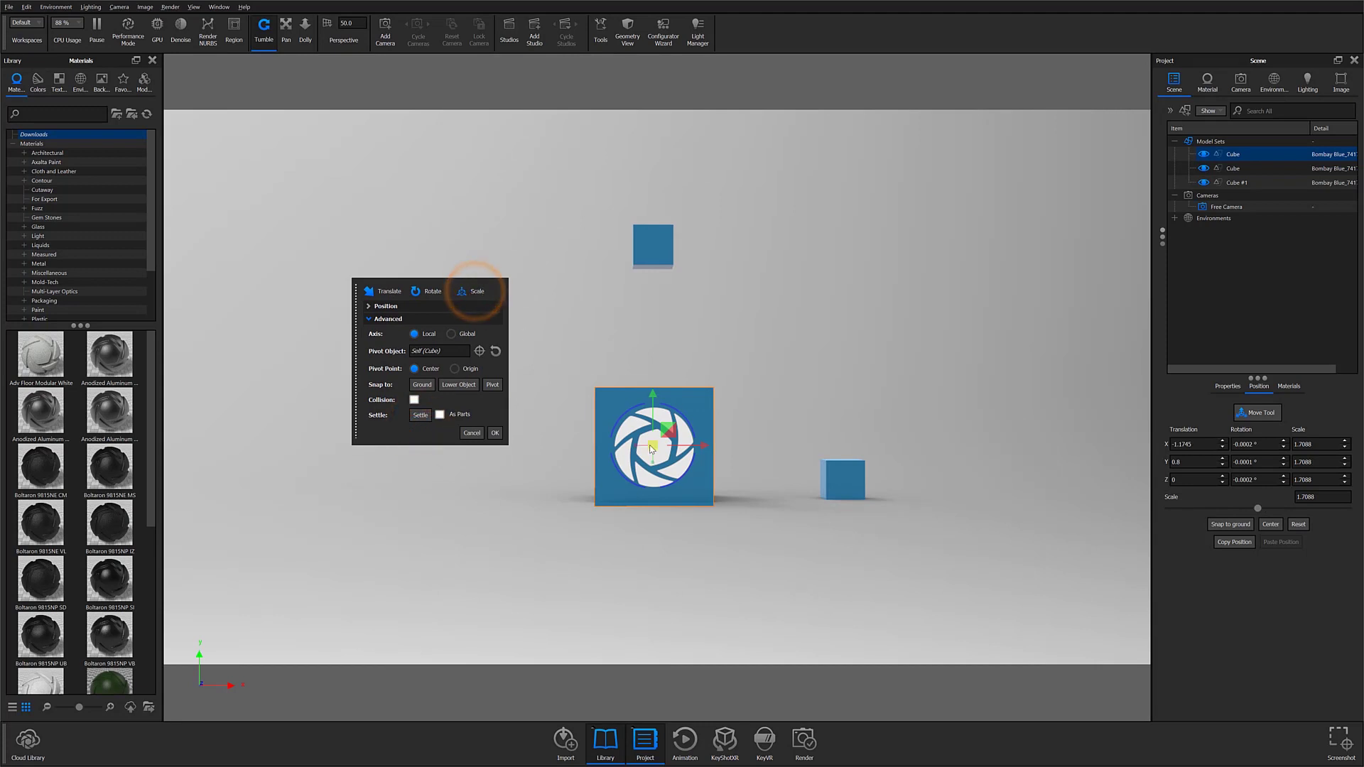
{"action": "mouse_move", "coordinate": [664, 433]}
{"action": "left_mouse_down"}
{"action": "mouse_move", "coordinate": [764, 554]}
{"action": "mouse_move", "coordinate": [672, 485]}
{"action": "mouse_move", "coordinate": [661, 455]}
{"action": "mouse_move", "coordinate": [848, 568]}
{"action": "mouse_move", "coordinate": [652, 454]}
{"action": "left_mouse_up"}
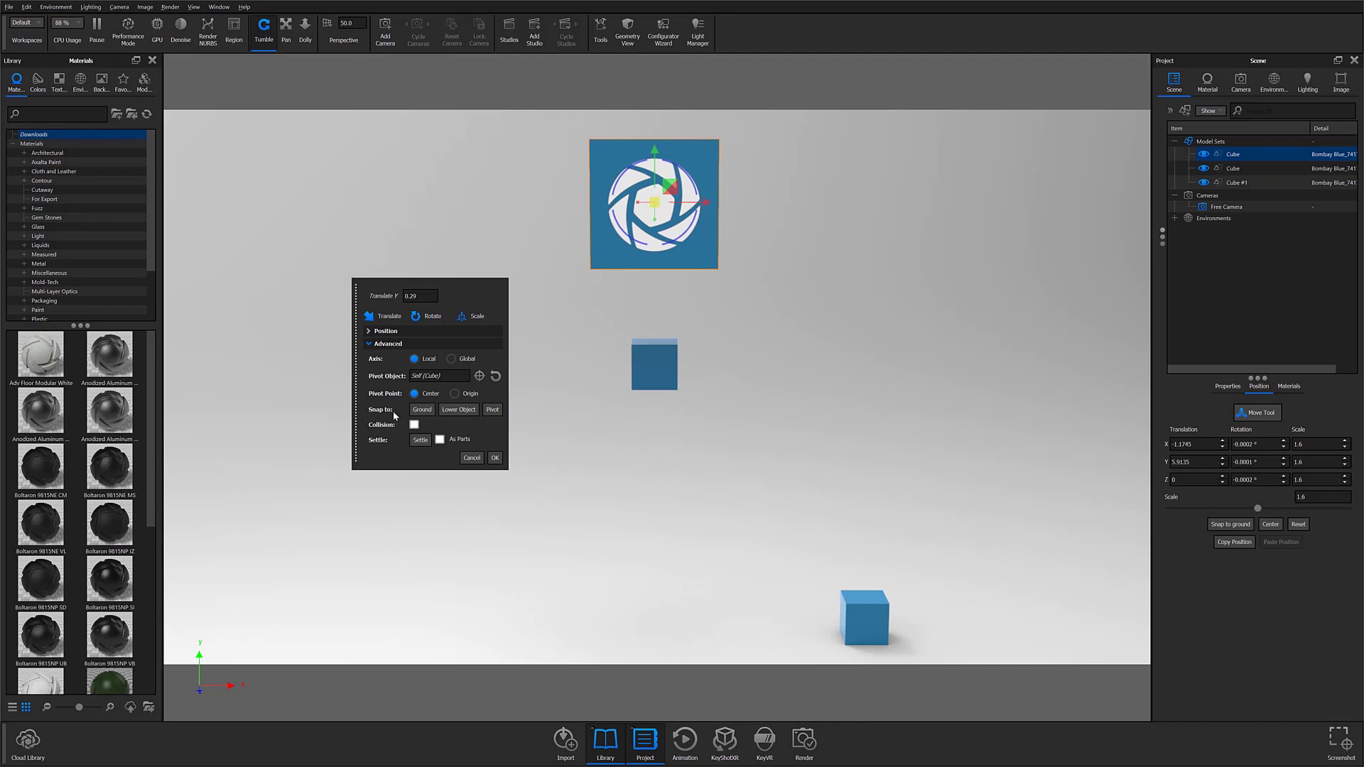
- Lower the cube onto the cube beneath, ground it, undo, then ground it again
{"action": "left_click", "coordinate": [454, 409]}
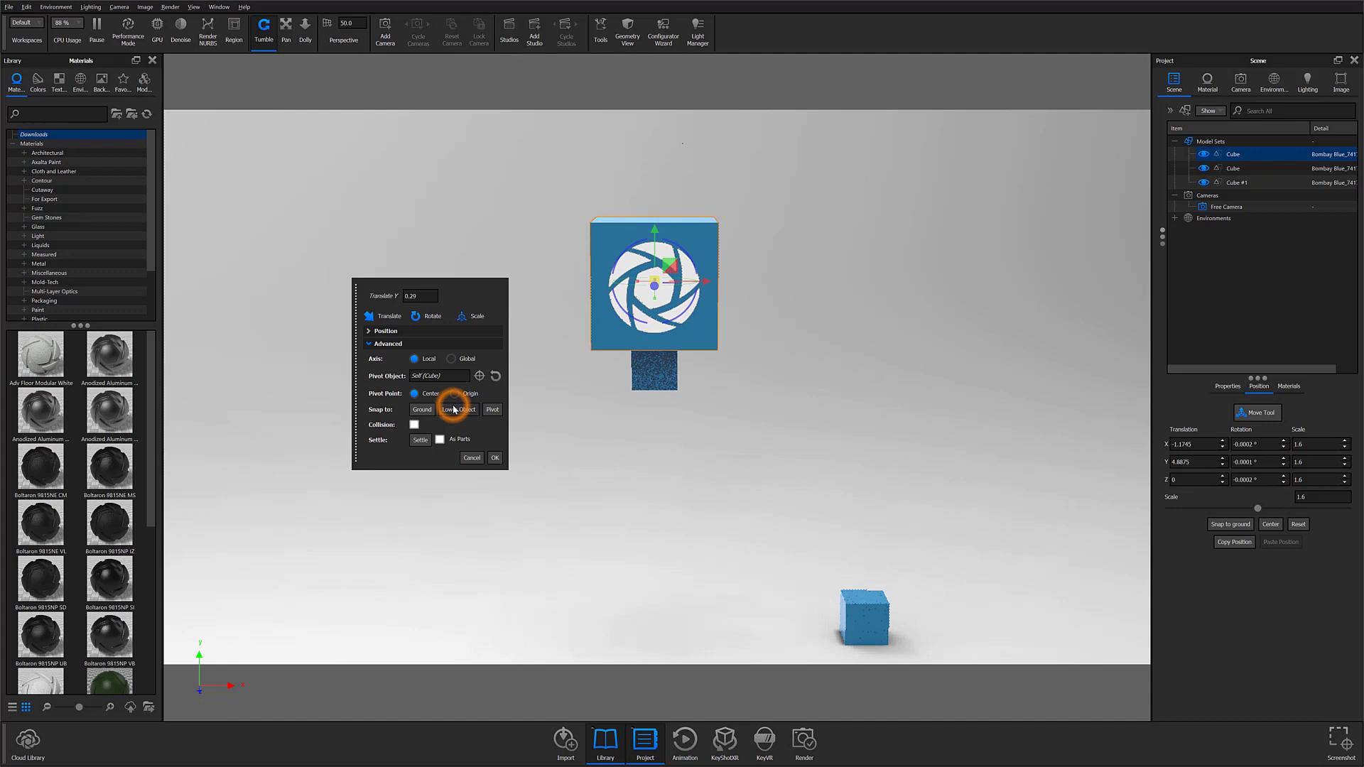
{"action": "left_click", "coordinate": [423, 410]}
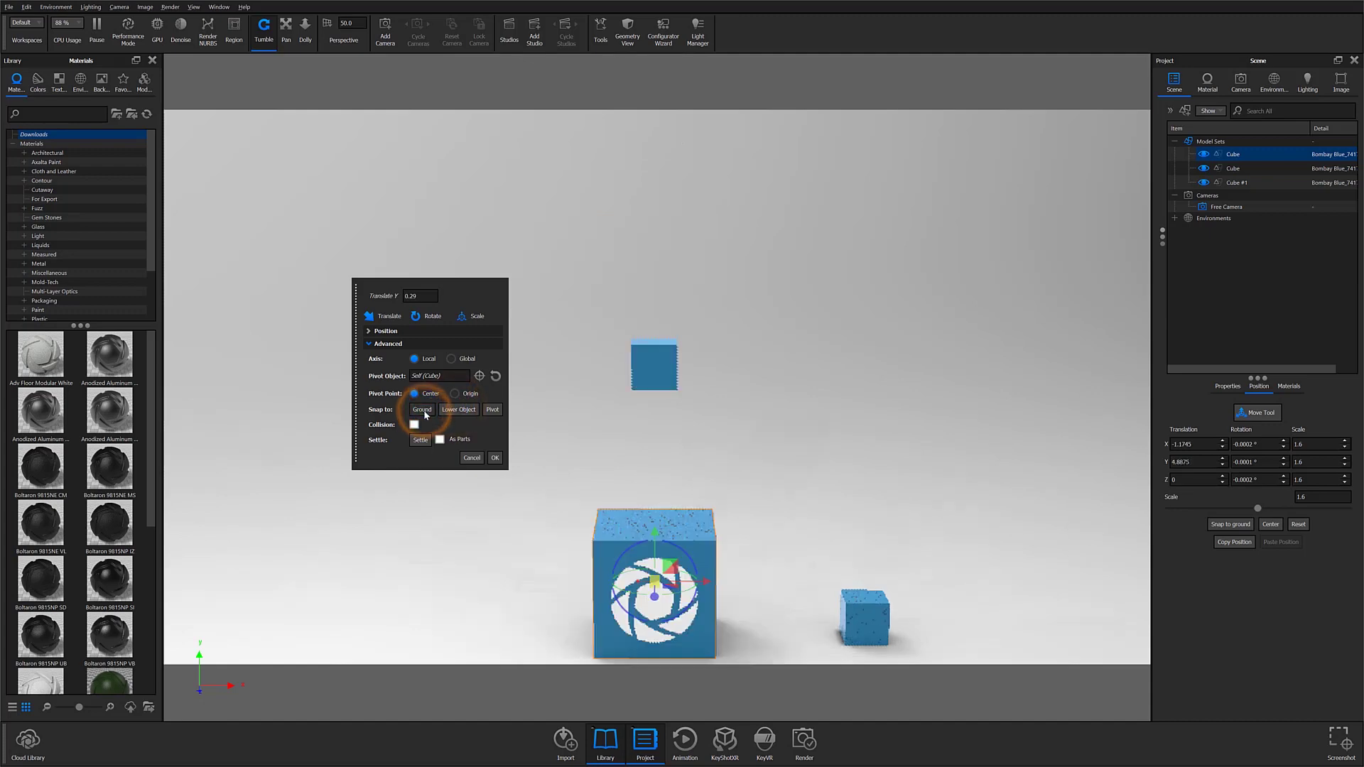
{"action": "key", "text": "ctrl+z"}
{"action": "key", "text": "ctrl+z"}
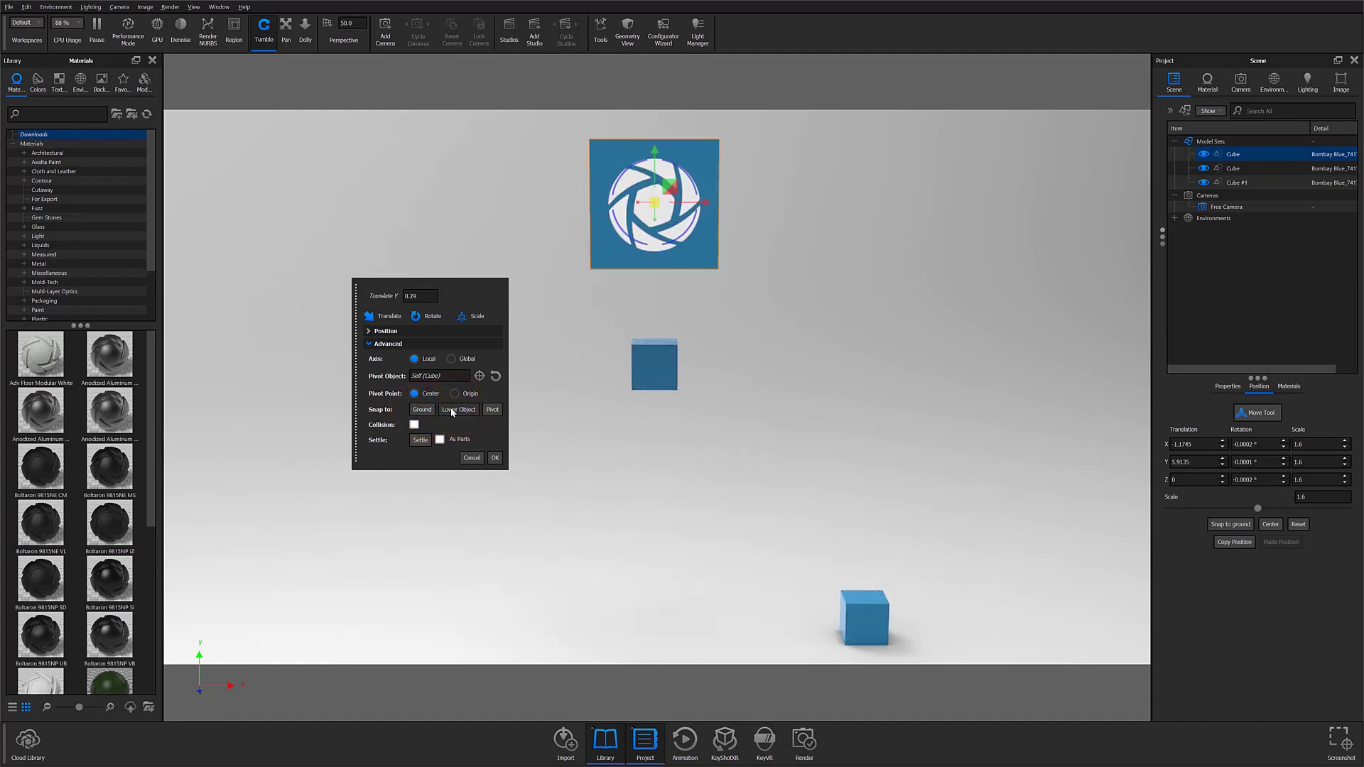
{"action": "left_click", "coordinate": [424, 410]}
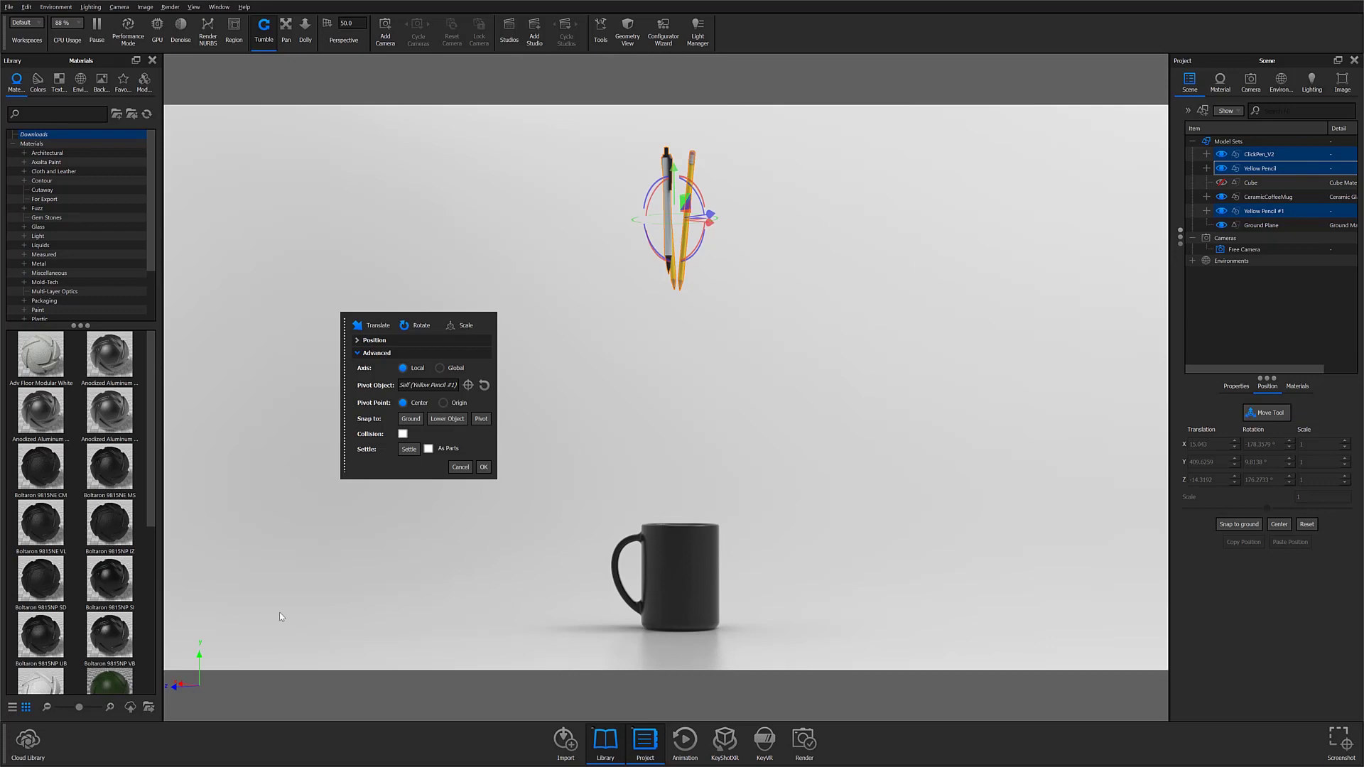
- Browse the Cloud Library models grid, then close the library window
{"action": "left_click", "coordinate": [25, 740]}
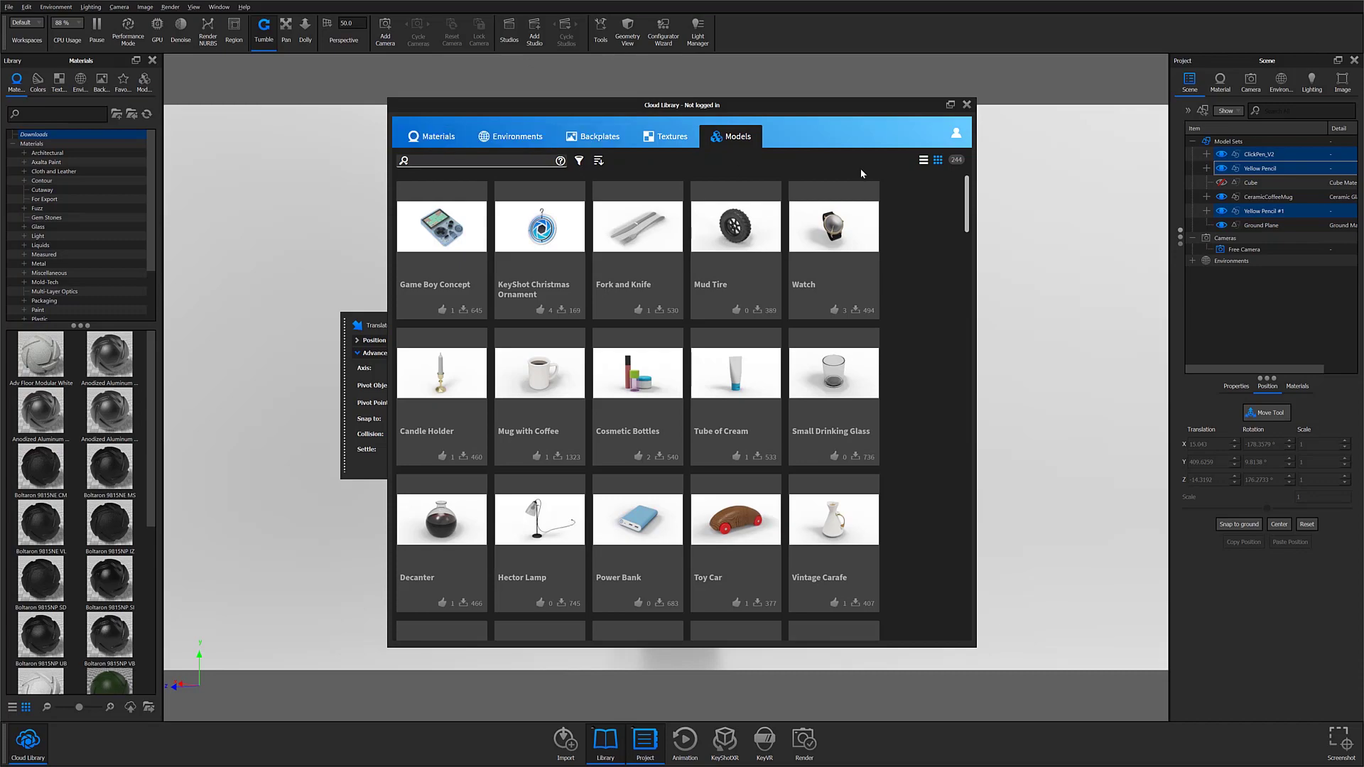
{"action": "left_click_drag", "start_coordinate": [966, 185], "coordinate": [957, 593]}
{"action": "left_click", "coordinate": [965, 105]}
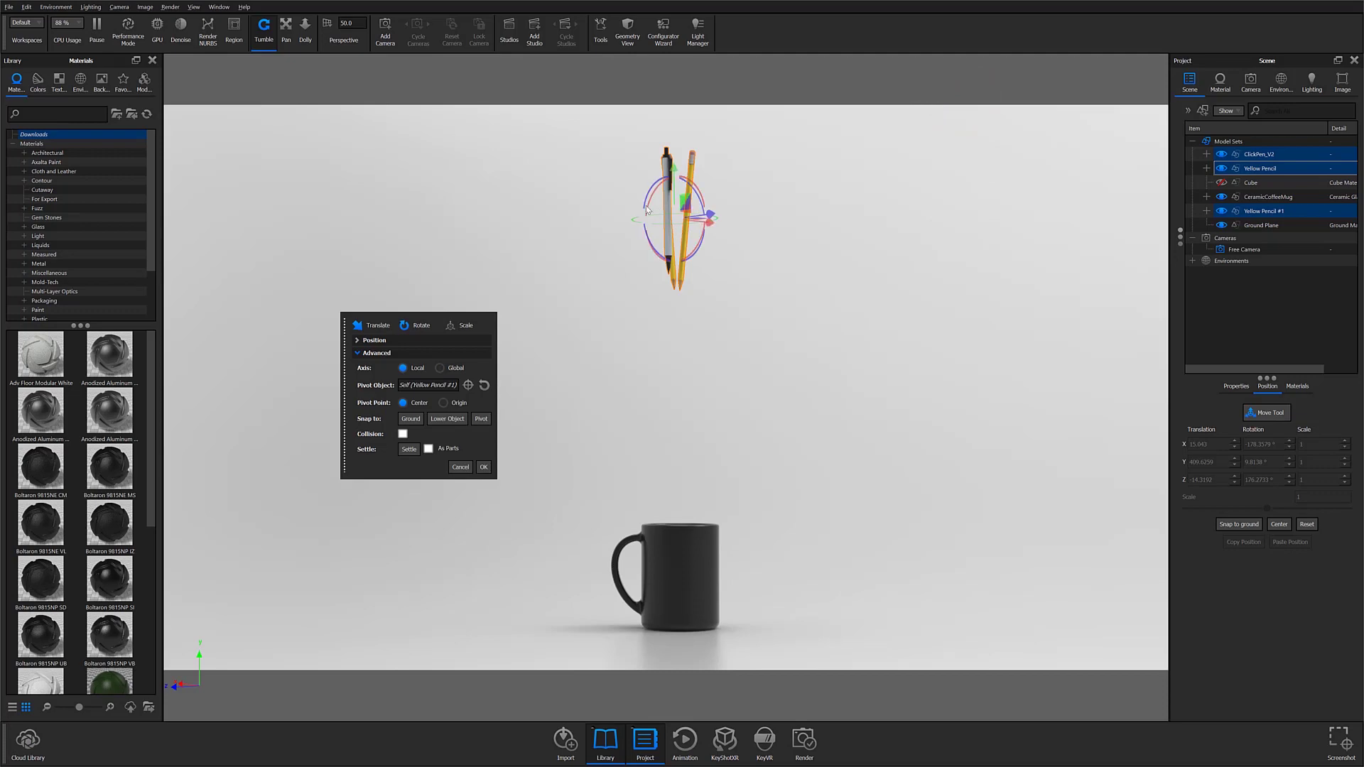
- Select the black mug and settle the pen and pencils into it
{"action": "left_click", "coordinate": [678, 571]}
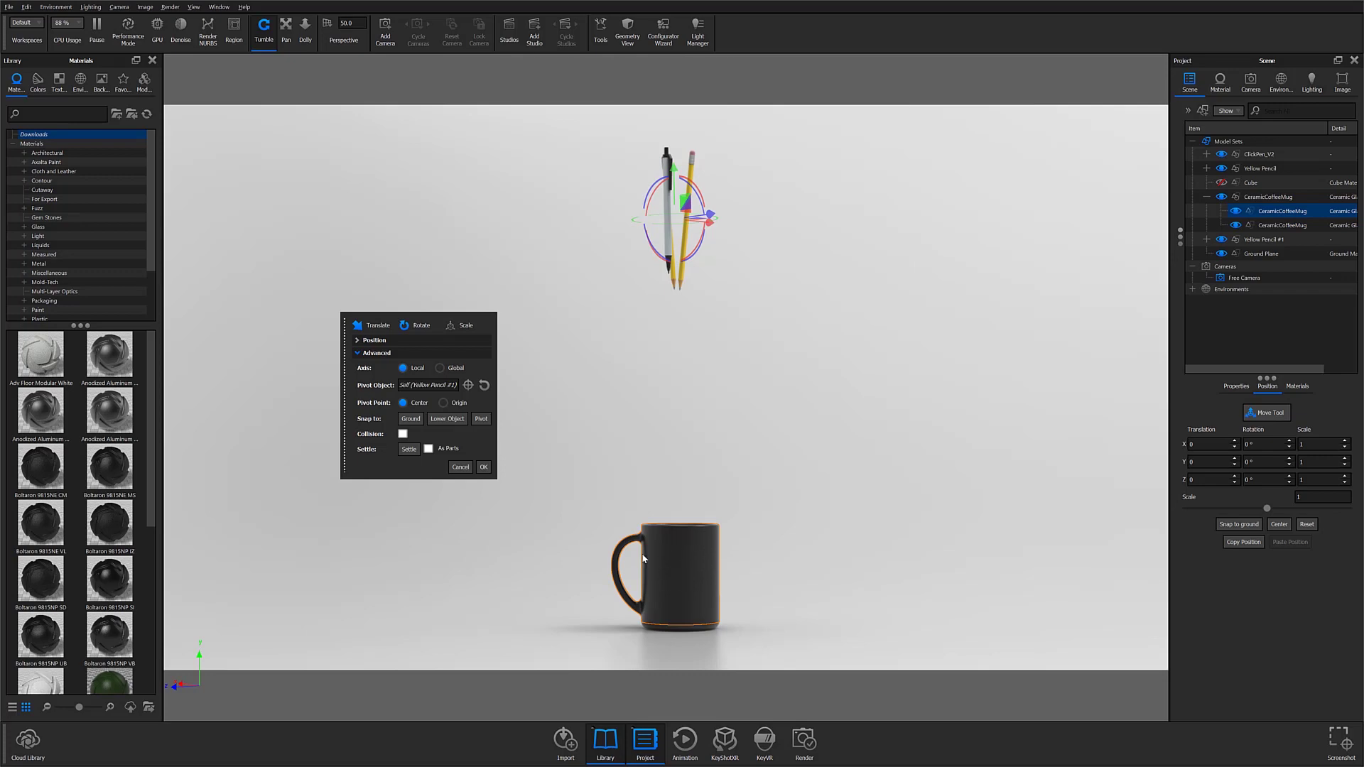
{"action": "left_click", "coordinate": [409, 449]}
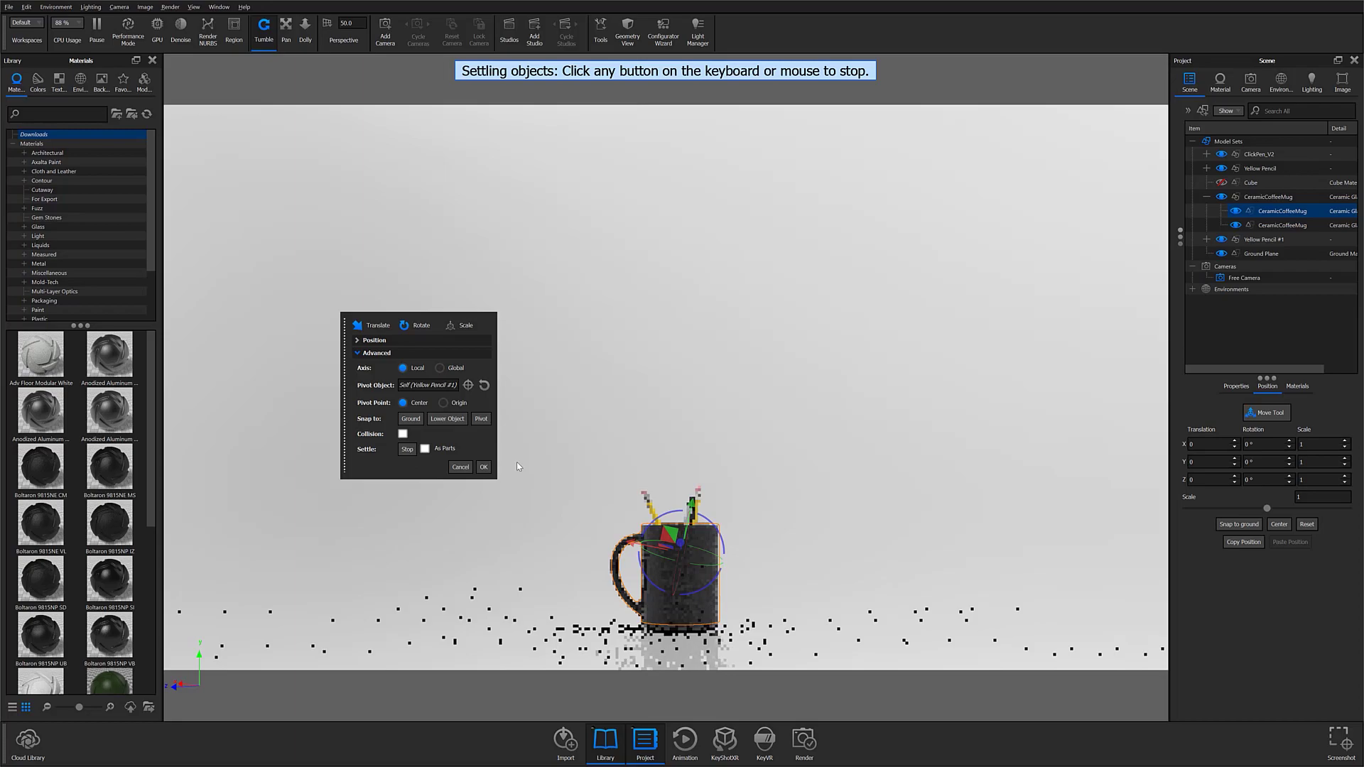
- Stop settling, orbit around the mug to inspect the pens, and toggle Collision on and off
{"action": "left_click", "coordinate": [813, 497]}
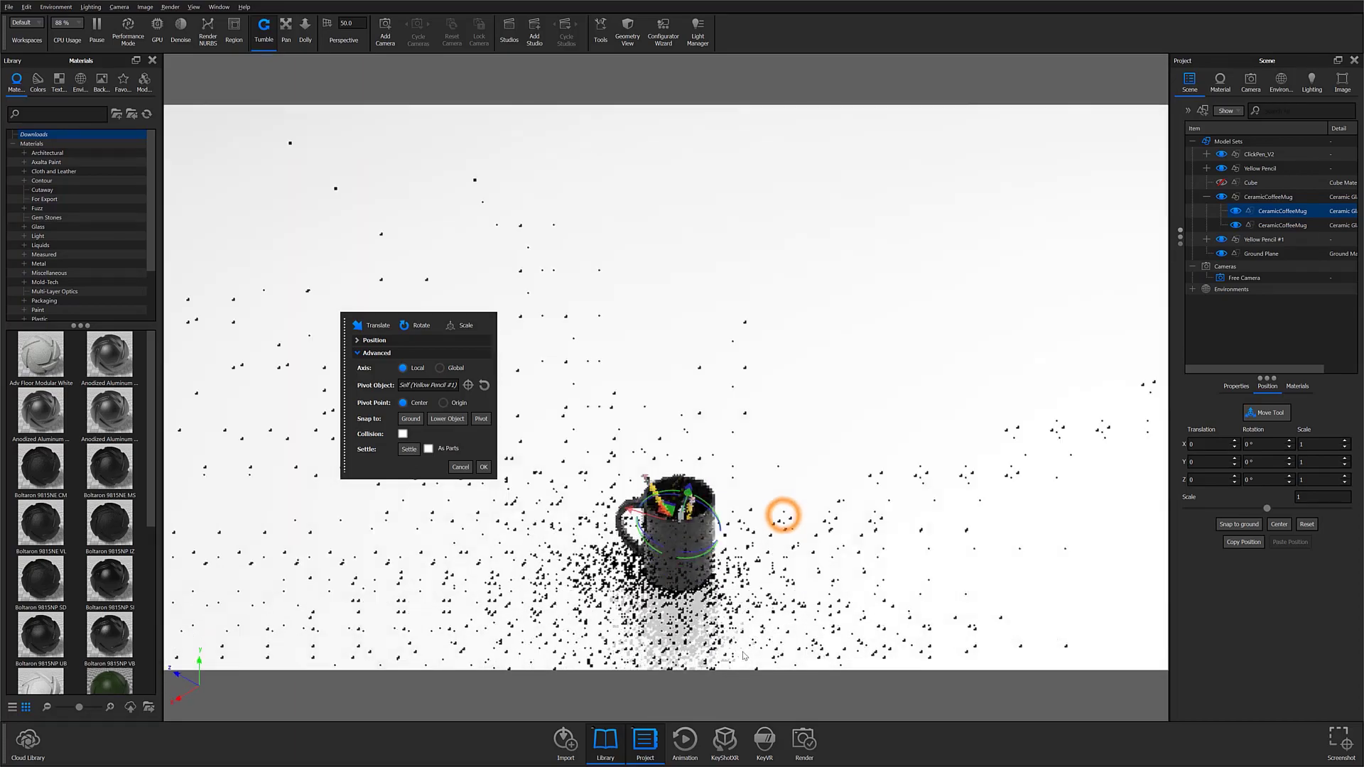
{"action": "left_click_drag", "start_coordinate": [784, 522], "coordinate": [734, 396]}
{"action": "scroll", "coordinate": [733, 396], "scroll_direction": "up", "scroll_amount": 5}
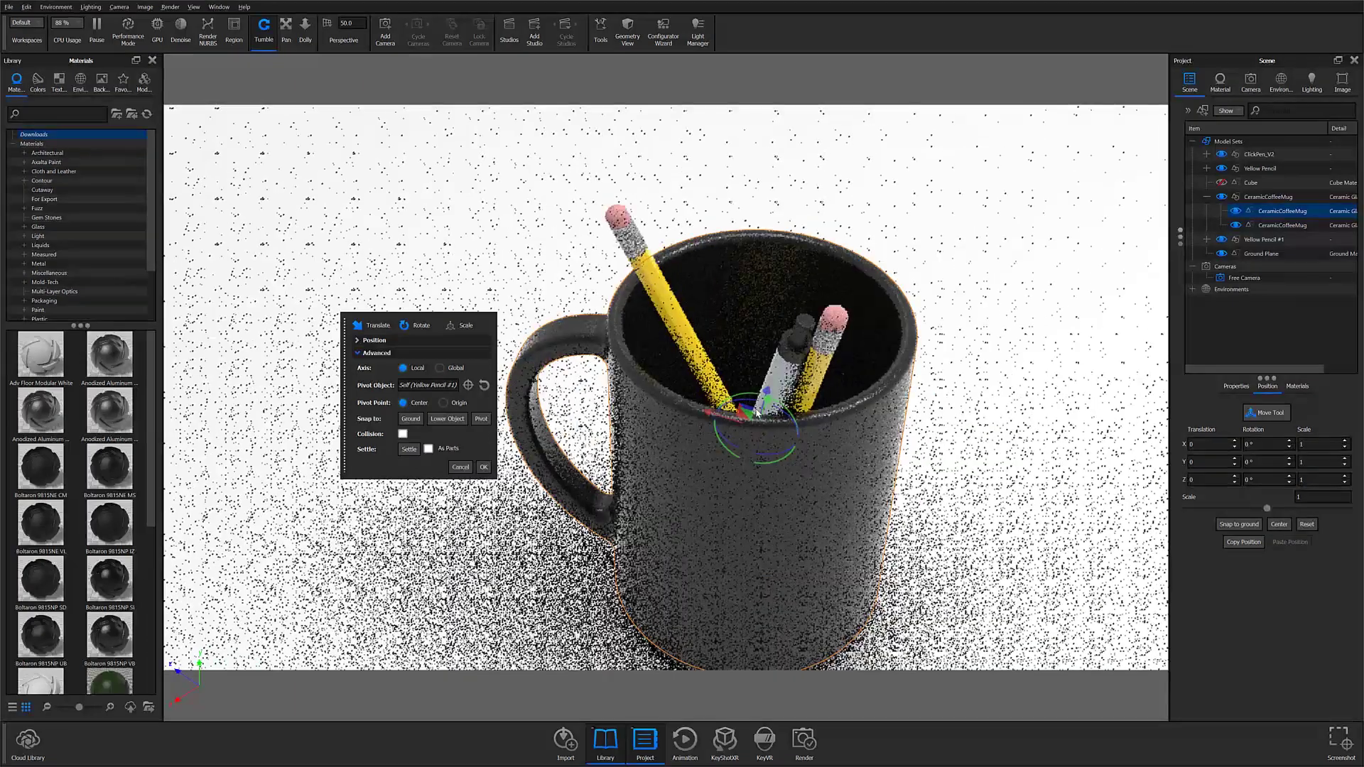
{"action": "left_click_drag", "start_coordinate": [933, 483], "coordinate": [700, 569]}
{"action": "left_click_drag", "start_coordinate": [897, 402], "coordinate": [738, 454]}
{"action": "left_click_drag", "start_coordinate": [703, 364], "coordinate": [700, 298]}
{"action": "left_click_drag", "start_coordinate": [703, 364], "coordinate": [1017, 609]}
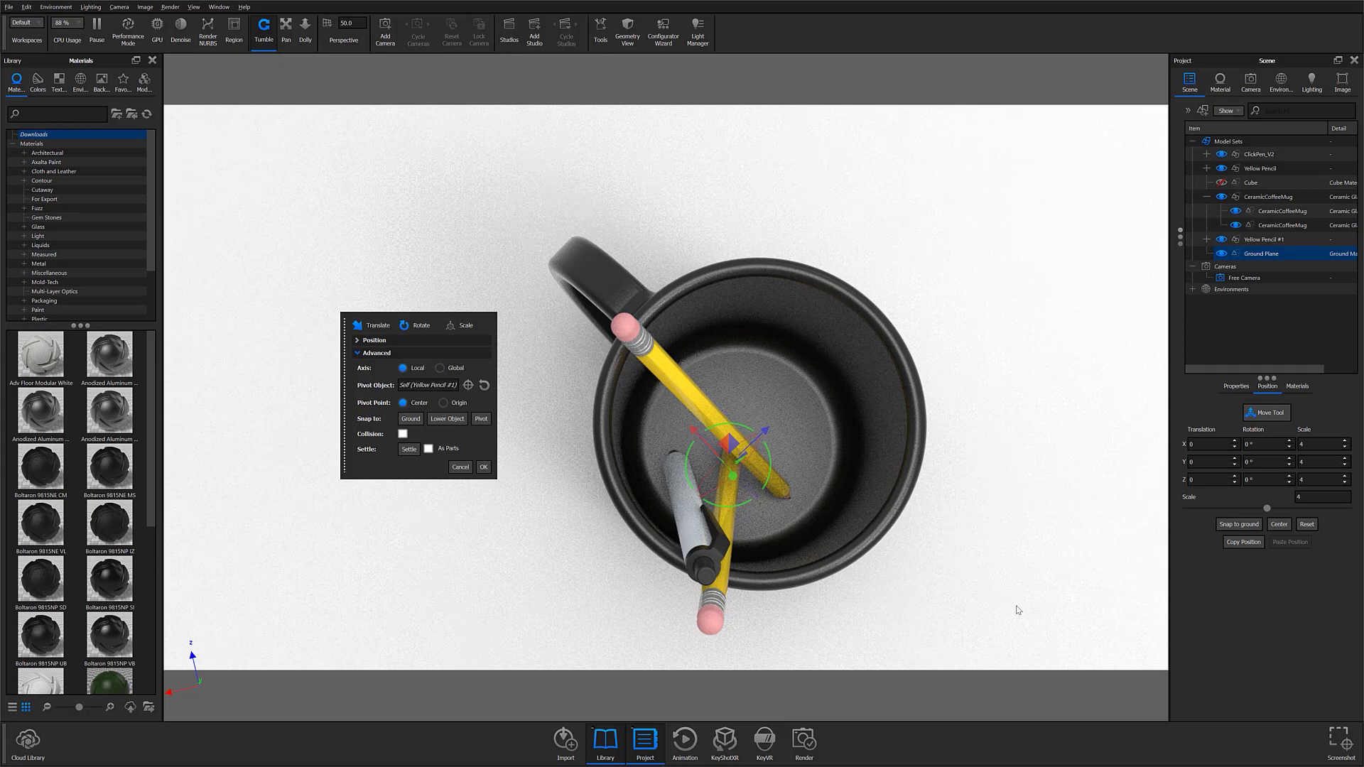
{"action": "left_click_drag", "start_coordinate": [1017, 609], "coordinate": [916, 405]}
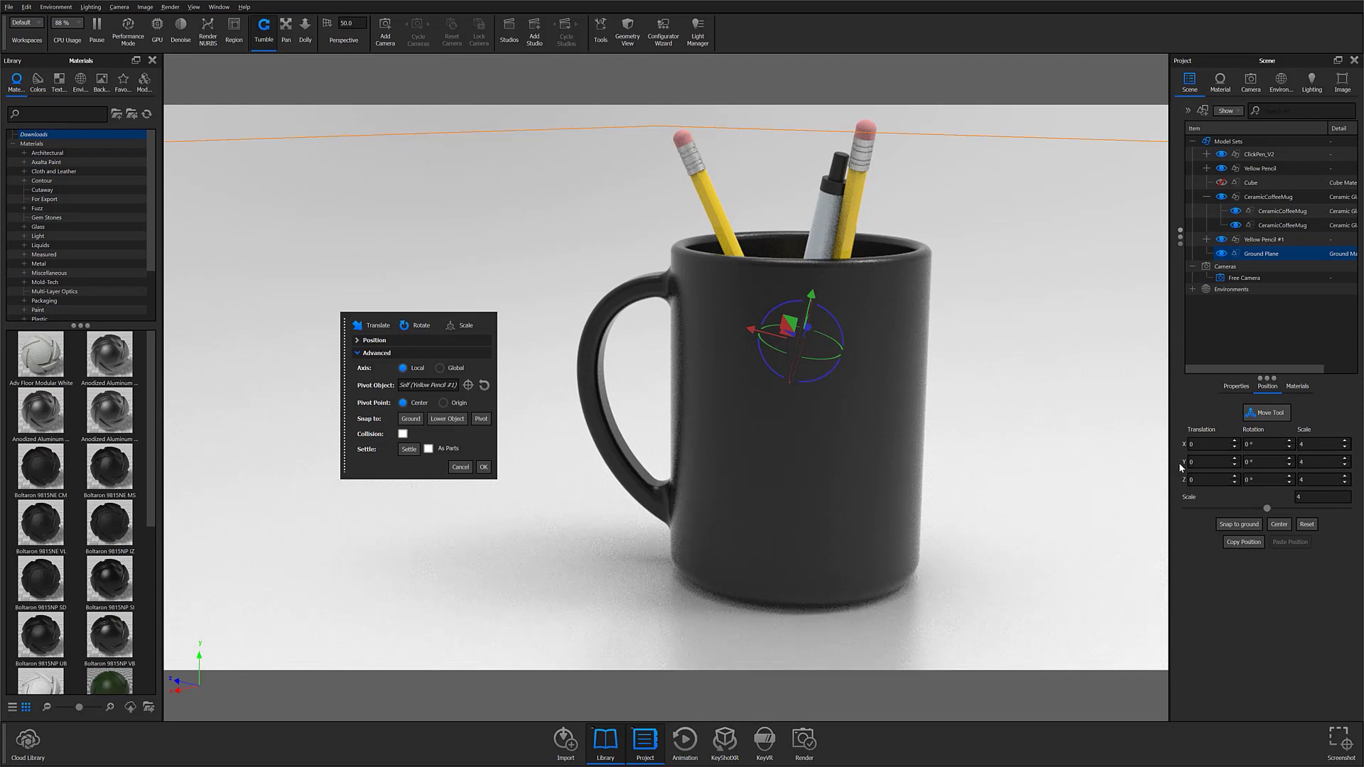
{"action": "left_click", "coordinate": [402, 433]}
{"action": "left_click", "coordinate": [404, 435]}
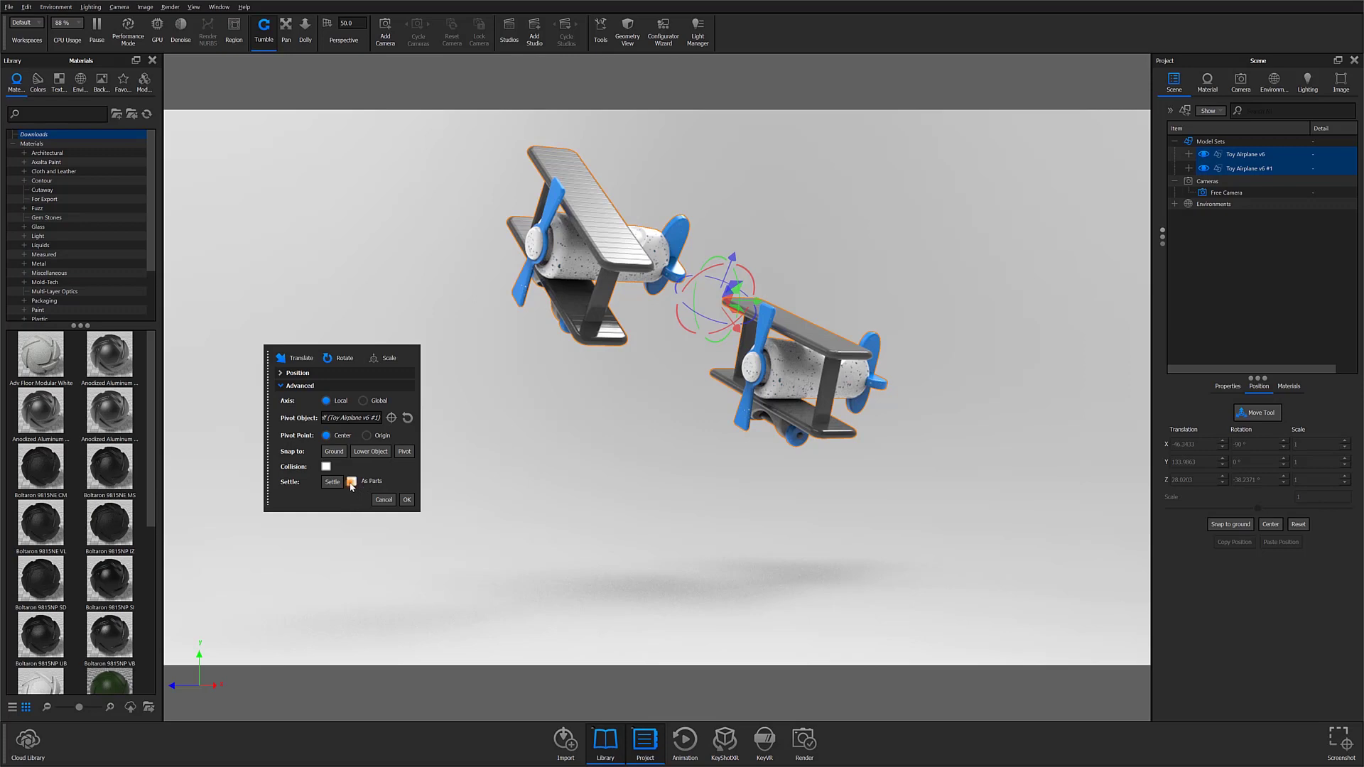
- Settle the two airplanes As Parts, stop, and orbit to inspect the scattered pieces
{"action": "left_click", "coordinate": [351, 482]}
{"action": "left_click", "coordinate": [333, 482]}
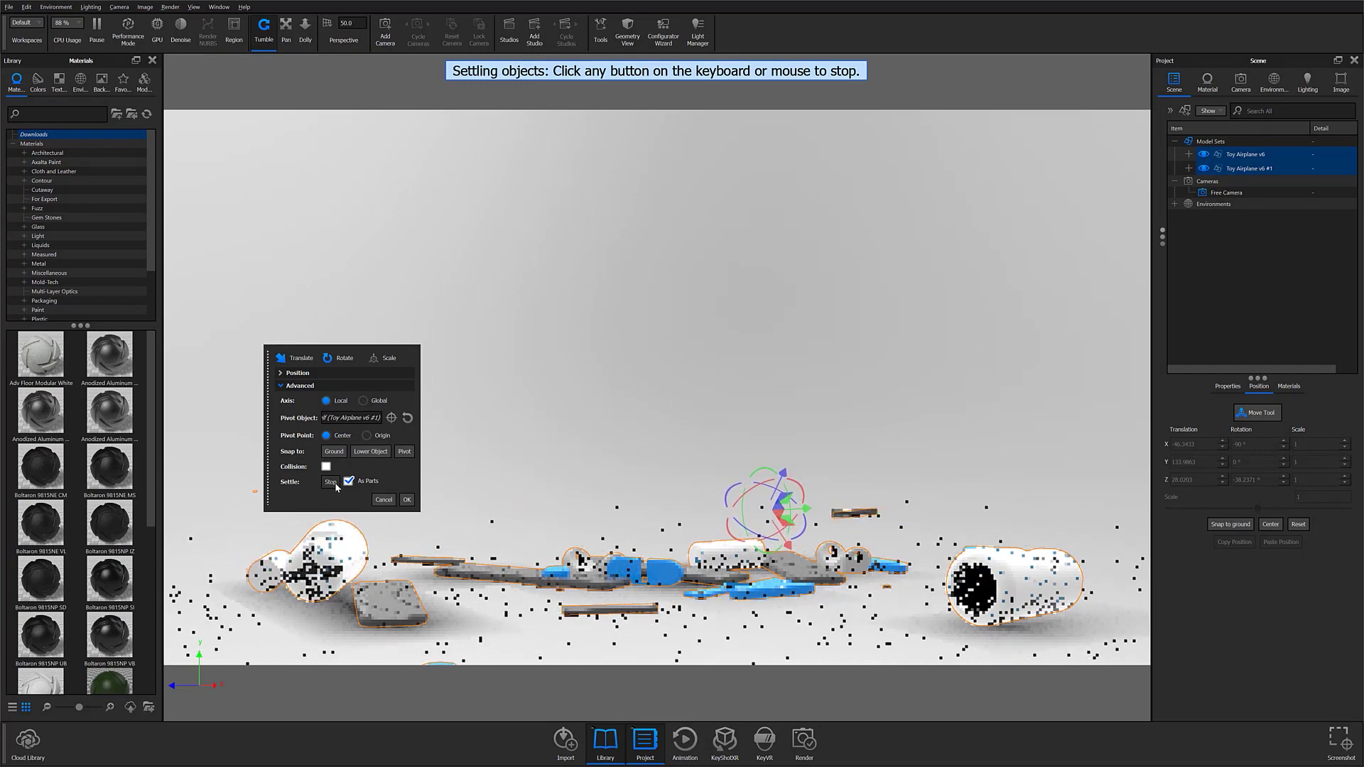
{"action": "left_click", "coordinate": [684, 386]}
{"action": "left_click_drag", "start_coordinate": [683, 386], "coordinate": [713, 534]}
{"action": "scroll", "coordinate": [945, 530], "scroll_direction": "down", "scroll_amount": 2}
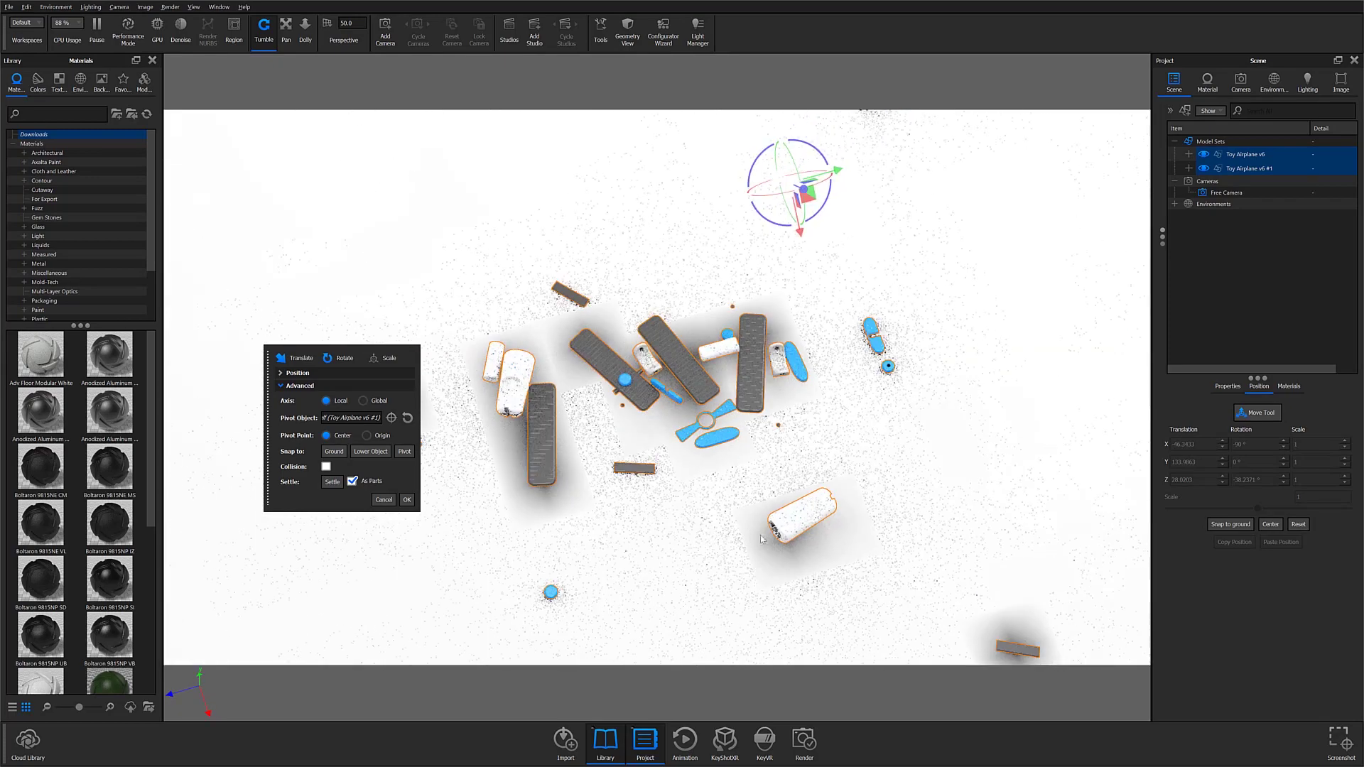
{"action": "left_click_drag", "start_coordinate": [948, 535], "coordinate": [749, 449]}
{"action": "scroll", "coordinate": [749, 449], "scroll_direction": "up", "scroll_amount": 6}
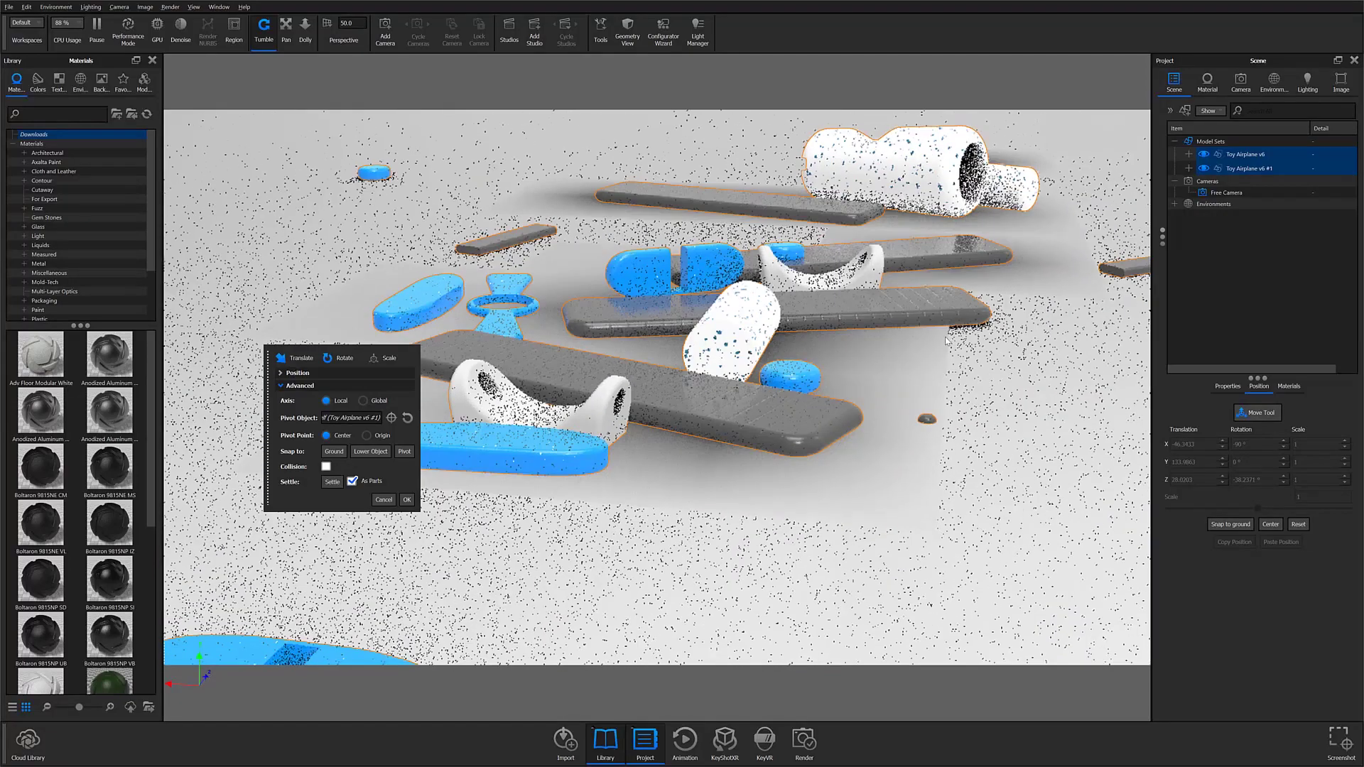
{"action": "left_click_drag", "start_coordinate": [945, 341], "coordinate": [872, 513]}
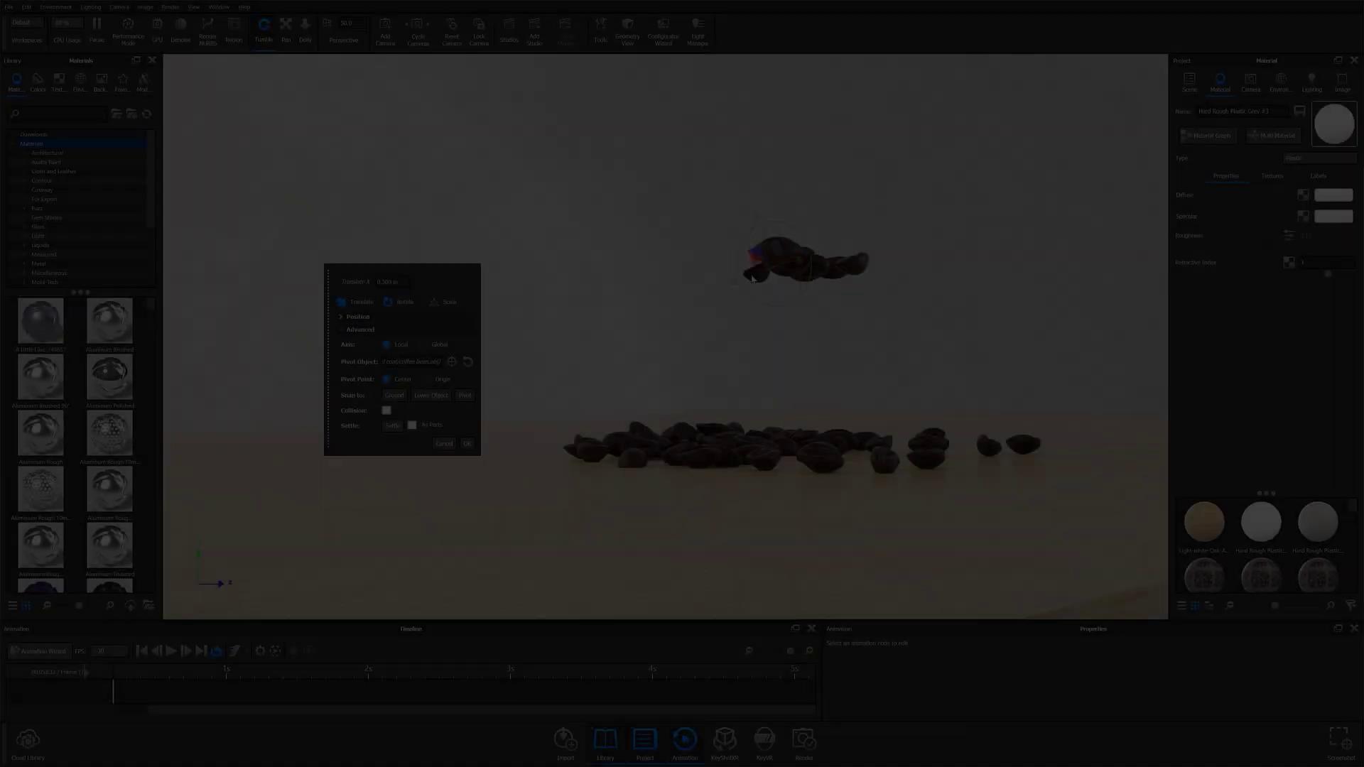
- Settle the floating coffee beans onto the table and orbit to view the pile
{"action": "left_click", "coordinate": [391, 426]}
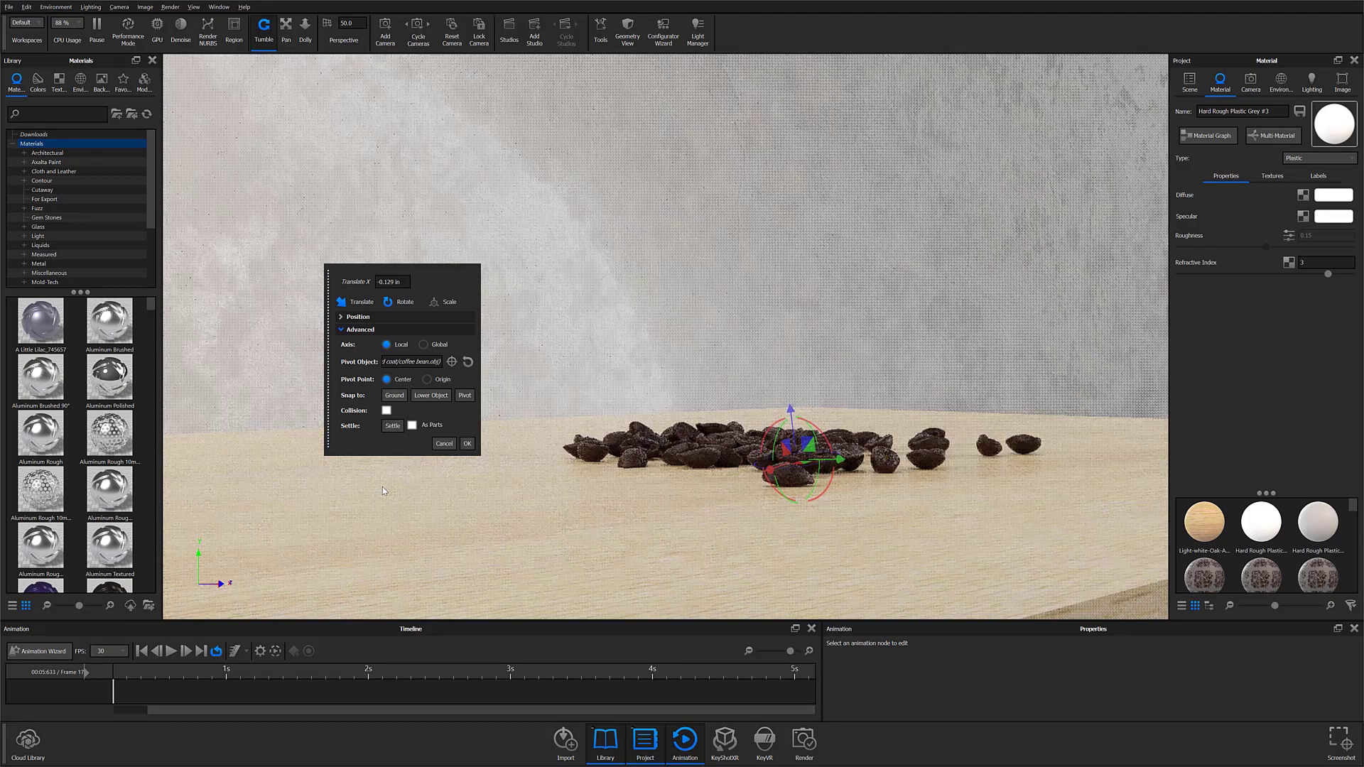
{"action": "left_click_drag", "start_coordinate": [382, 488], "coordinate": [397, 369]}
{"action": "scroll", "coordinate": [709, 445], "scroll_direction": "up", "scroll_amount": 5}
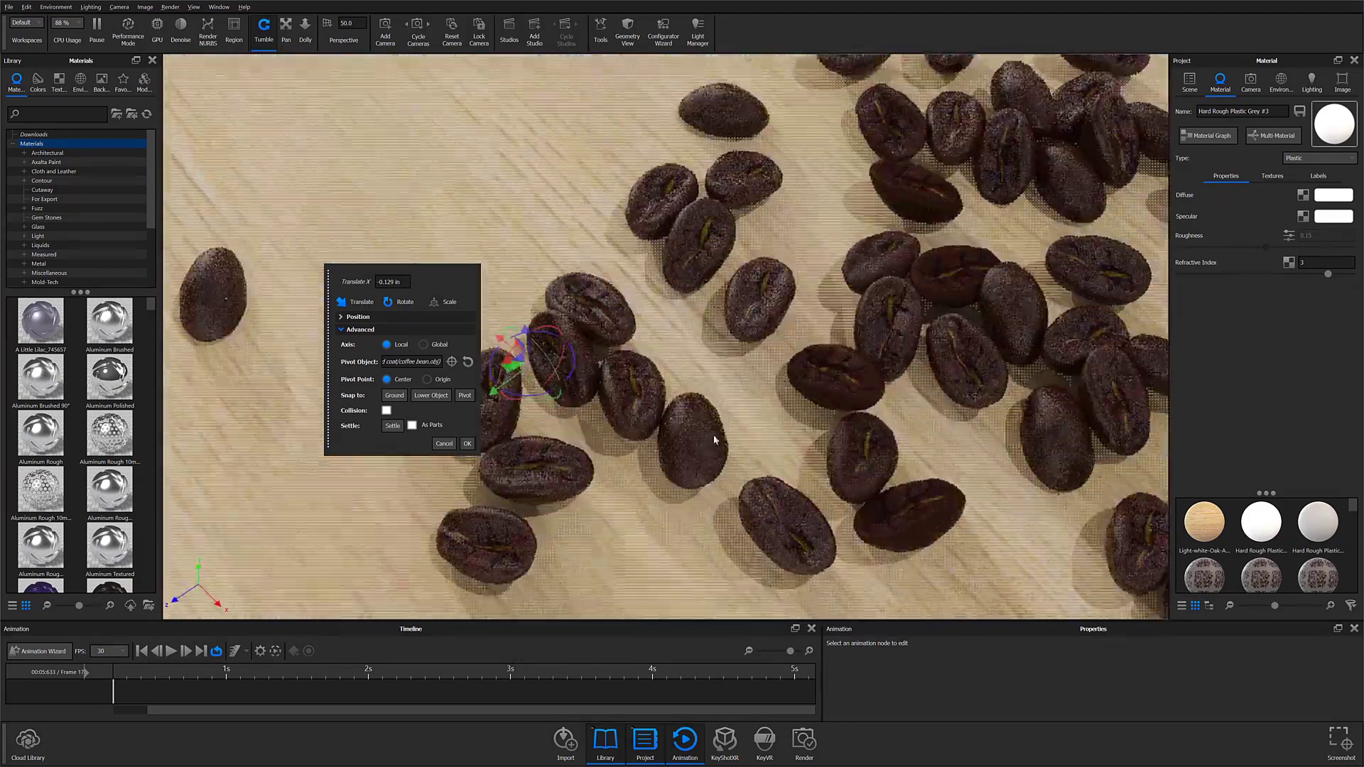
{"action": "left_click_drag", "start_coordinate": [612, 466], "coordinate": [625, 276]}
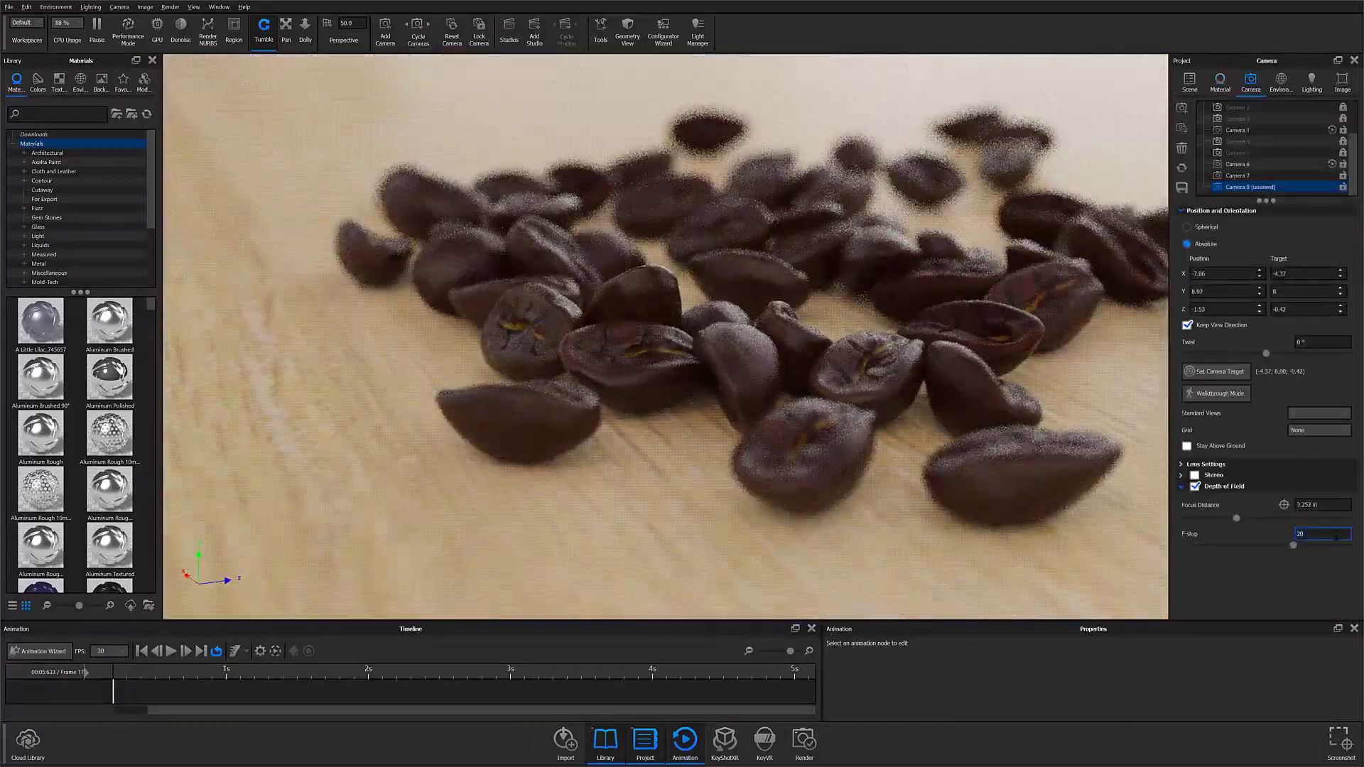